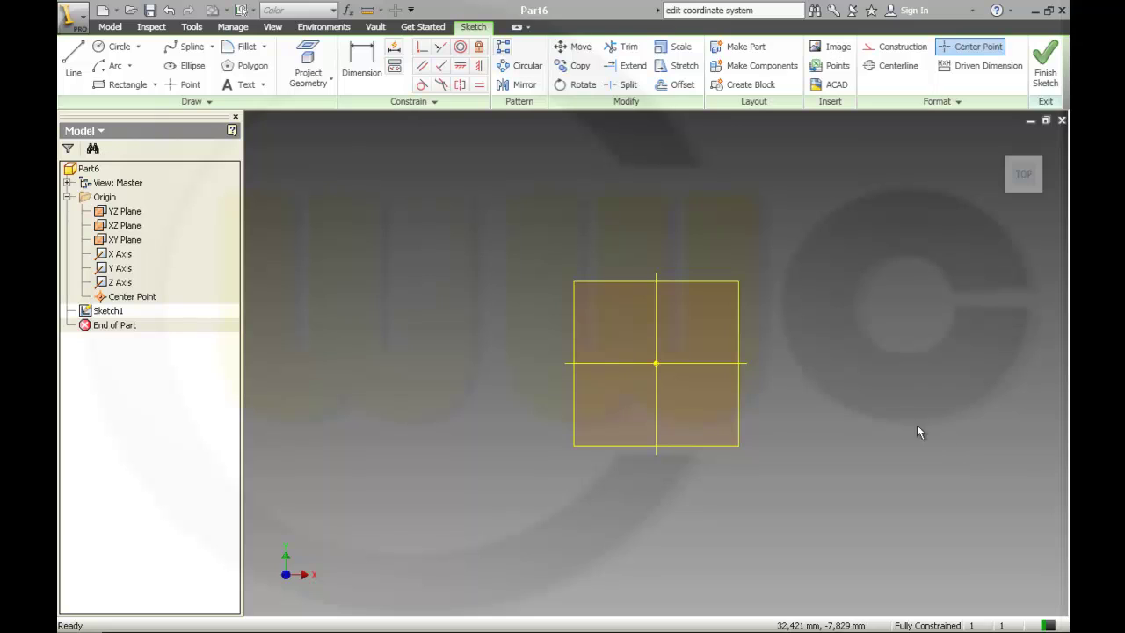
# Draw a 30 mm diameter circle centred on the sketch origin
pyautogui.click(115, 46)
pyautogui.click(655, 363)
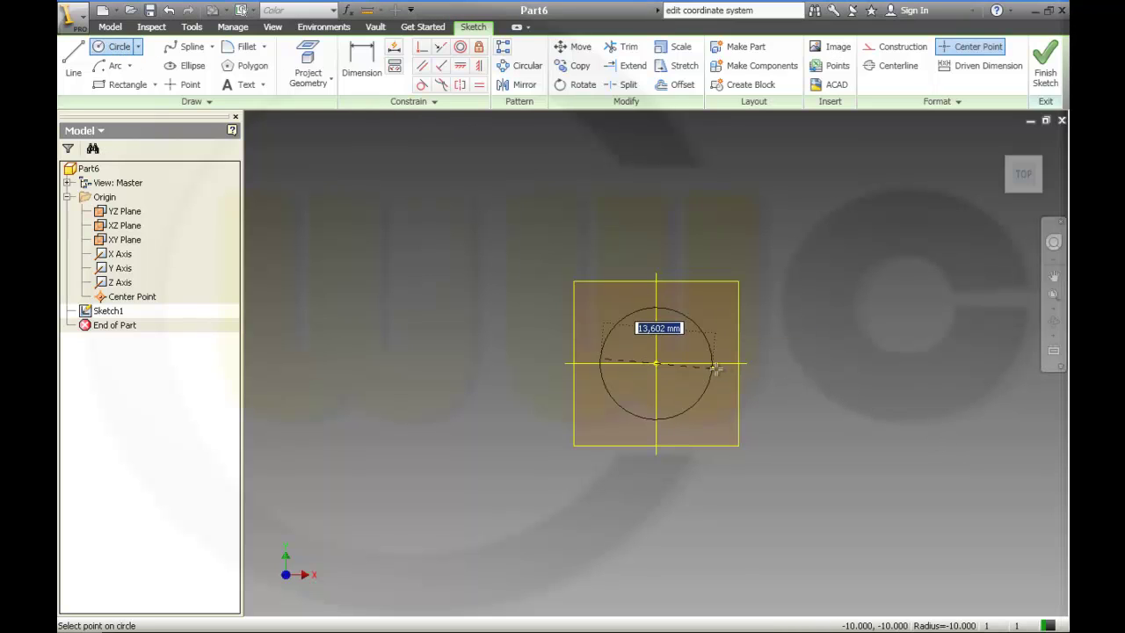
pyautogui.write('30')
pyautogui.press('Return')
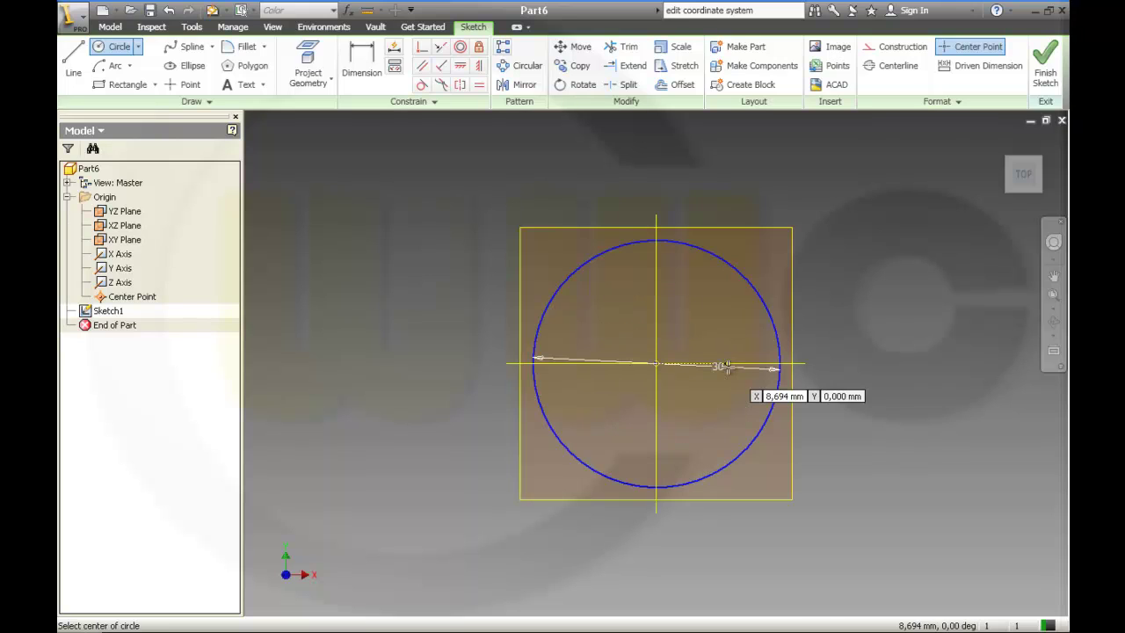
# Draw two radial lines from the centre to the circle's upper left and right edges, plus a horizontal diameter
pyautogui.click(76, 58)
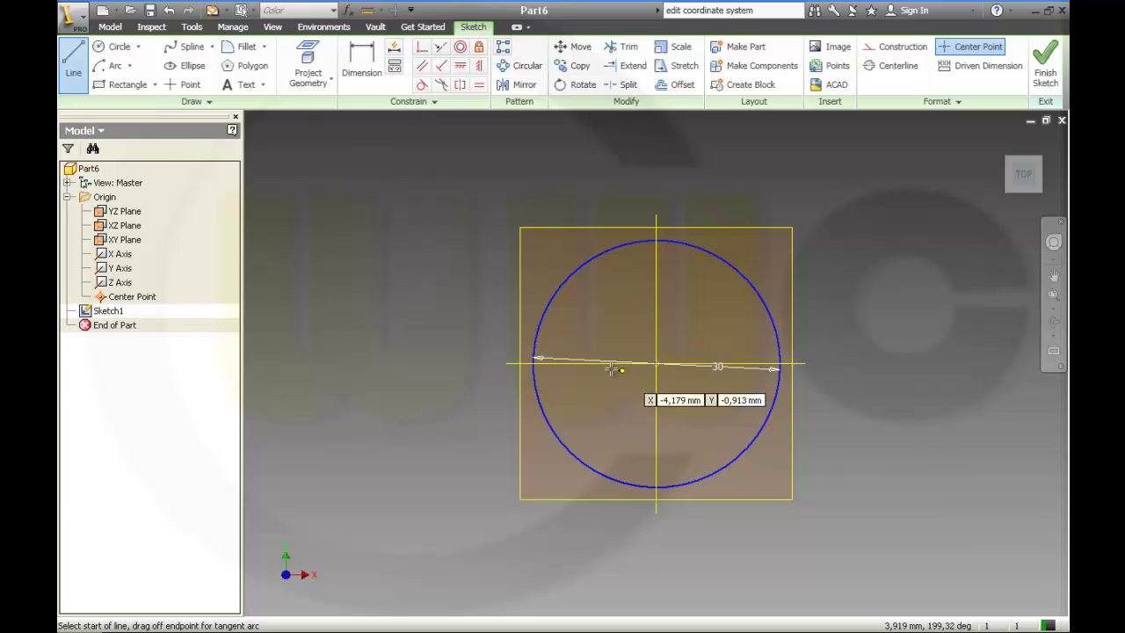
pyautogui.click(655, 362)
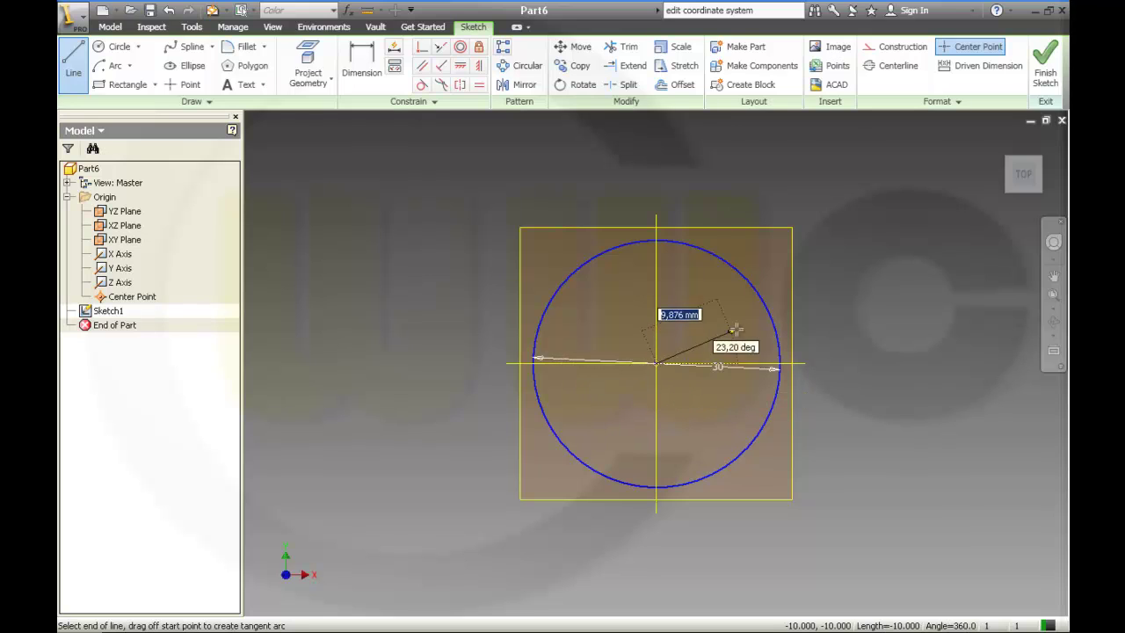
pyautogui.click(766, 307)
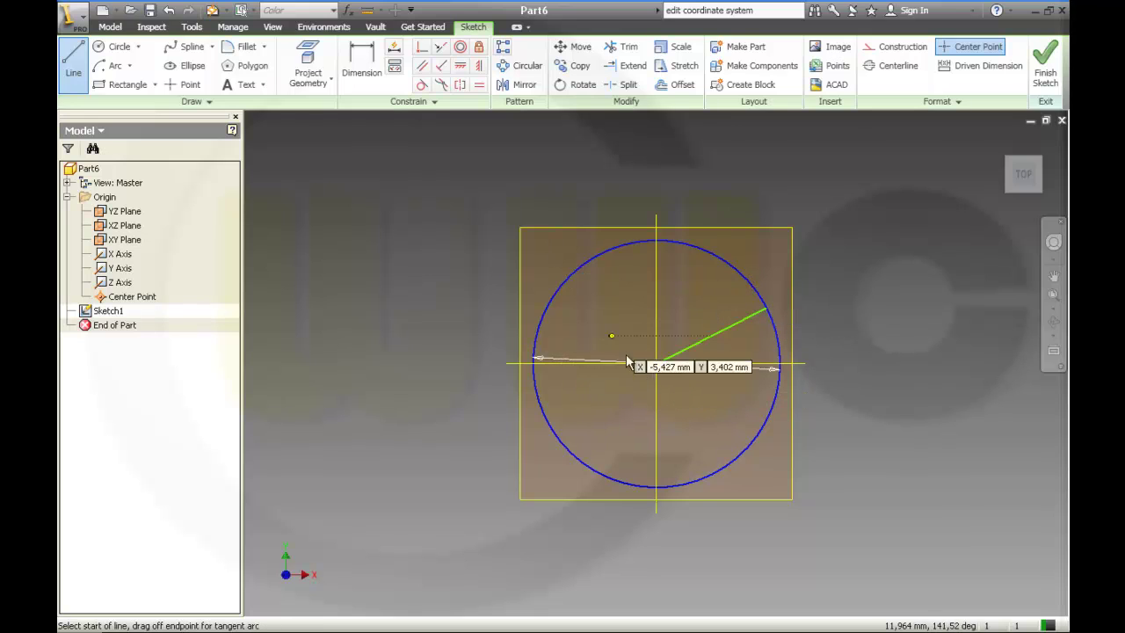
pyautogui.press('Escape')
pyautogui.click(657, 363)
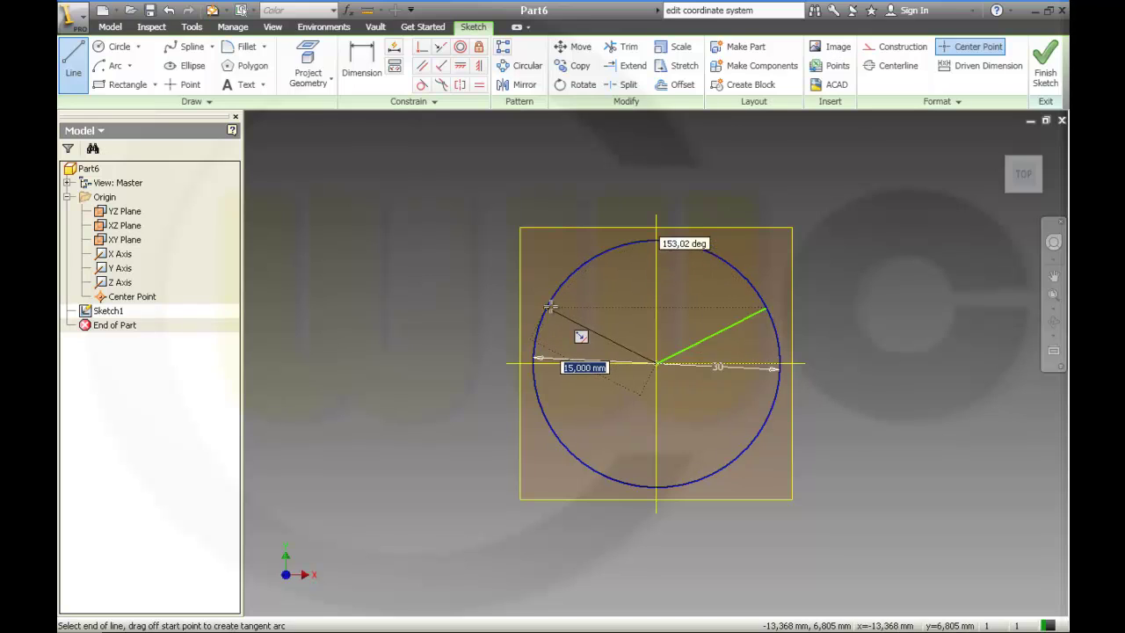
pyautogui.click(548, 305)
pyautogui.press('Escape')
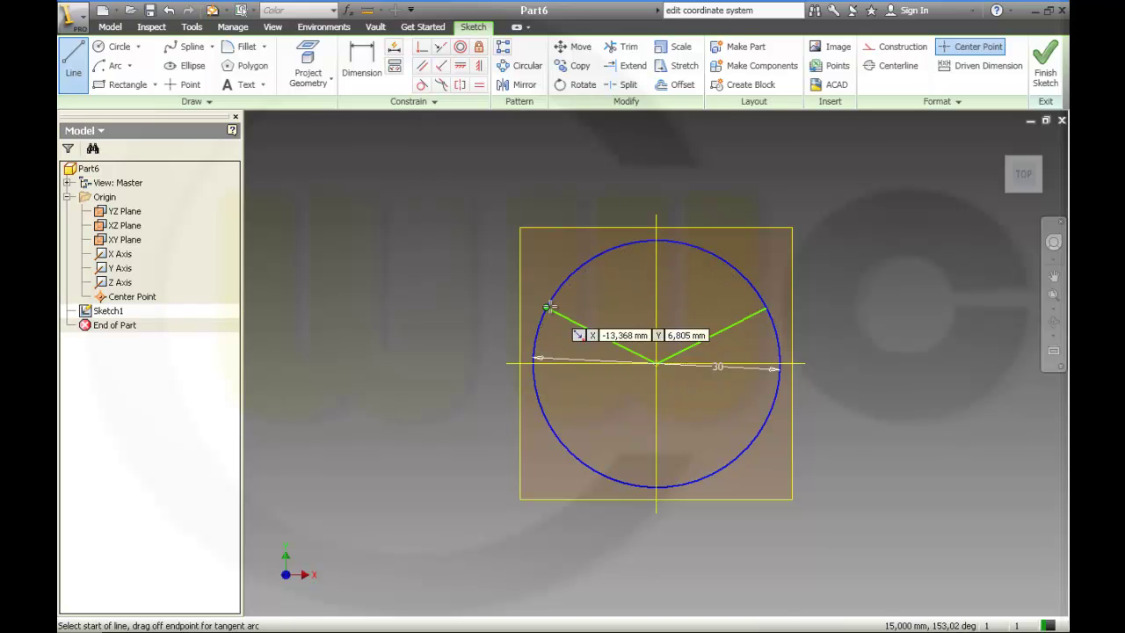
pyautogui.click(534, 361)
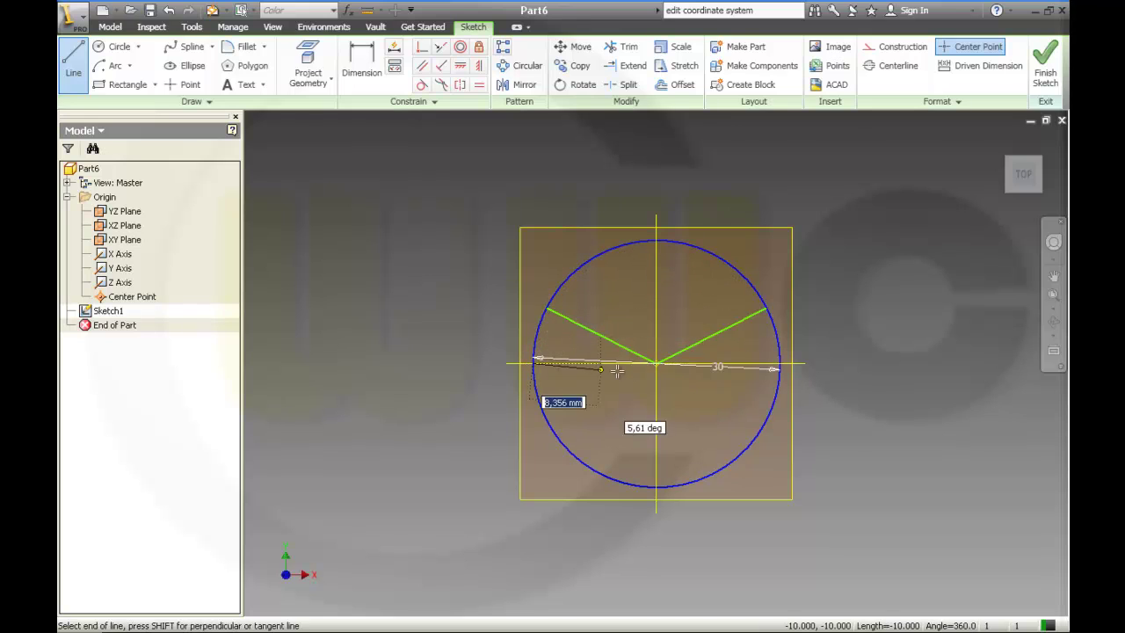
pyautogui.click(778, 366)
pyautogui.press('Escape')
pyautogui.press('Escape')
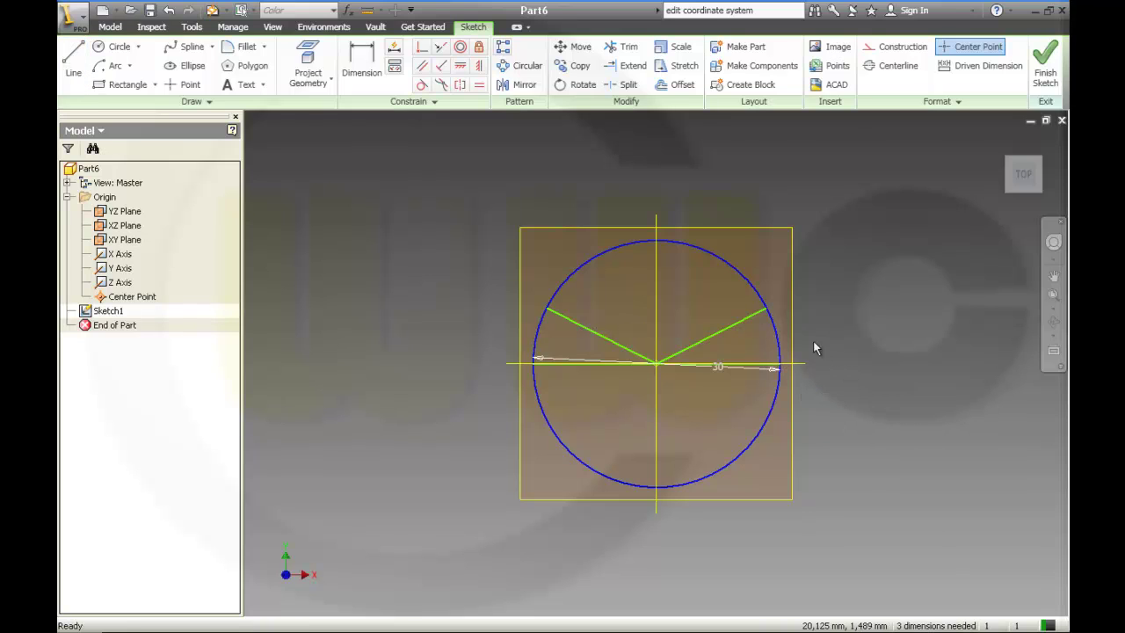
# Dimension both radial lines at 30° from the horizontal diameter
pyautogui.click(361, 68)
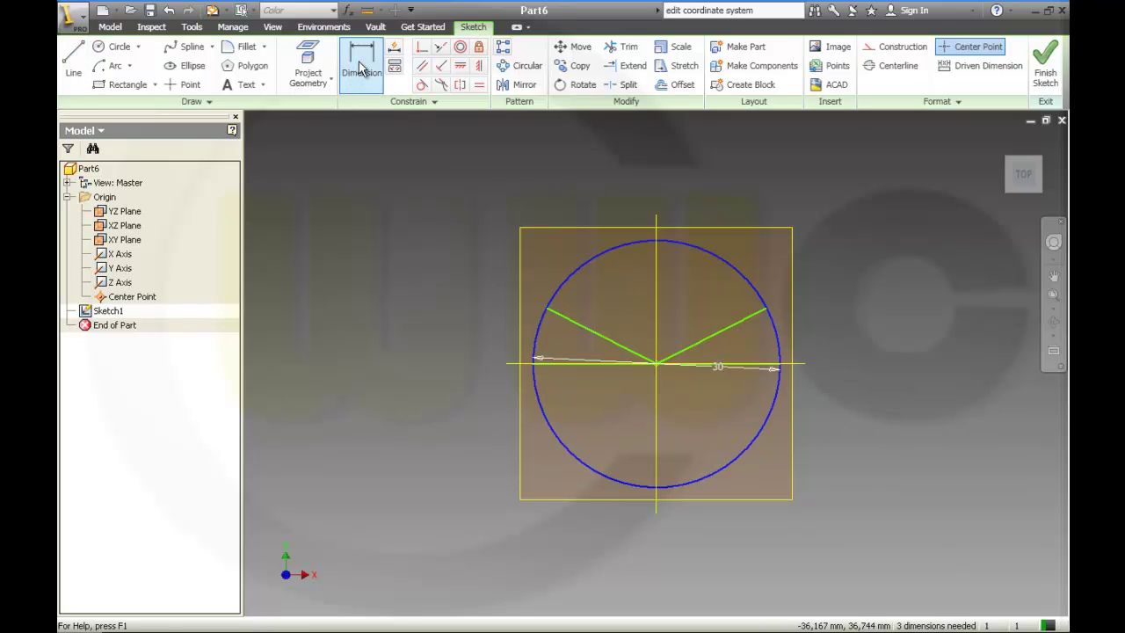
pyautogui.click(731, 325)
pyautogui.click(757, 362)
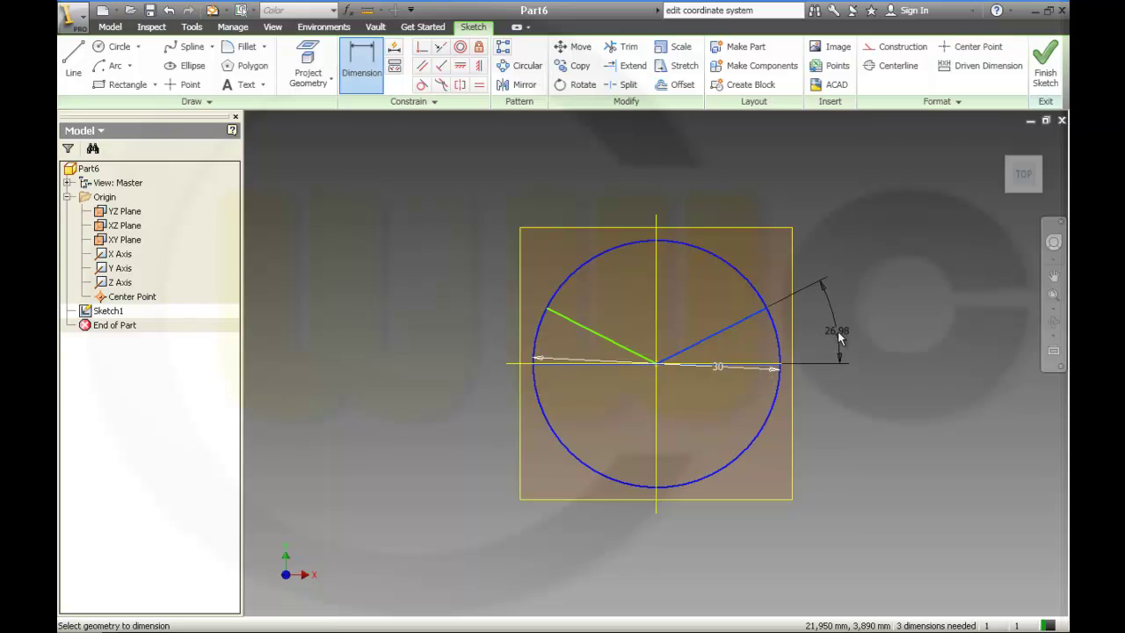
pyautogui.click(837, 331)
pyautogui.write('30')
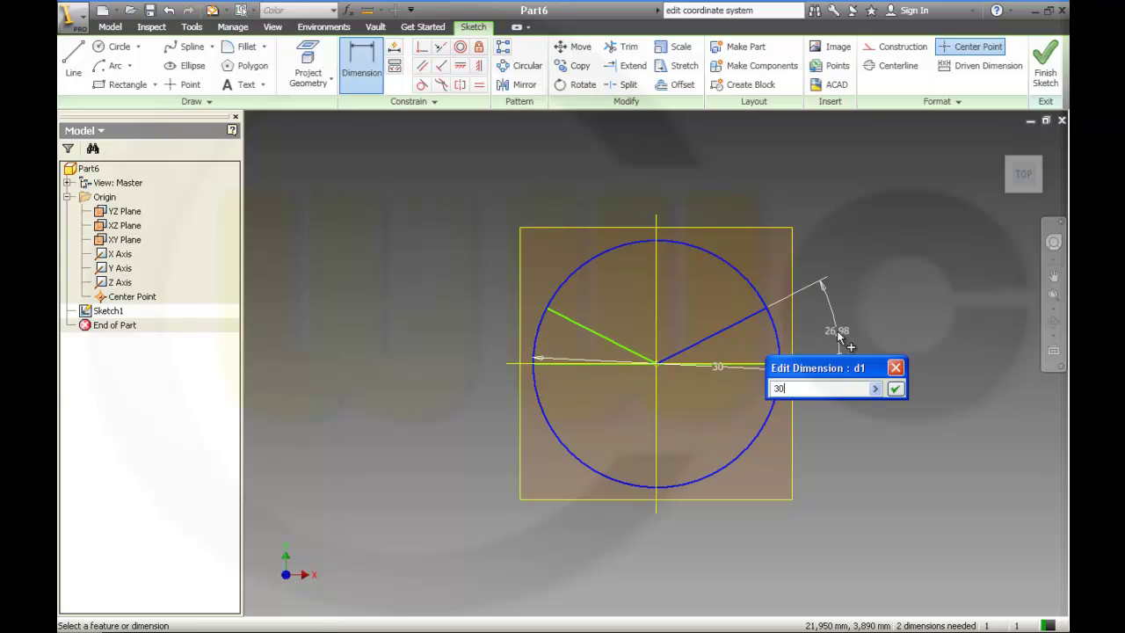
pyautogui.press('Return')
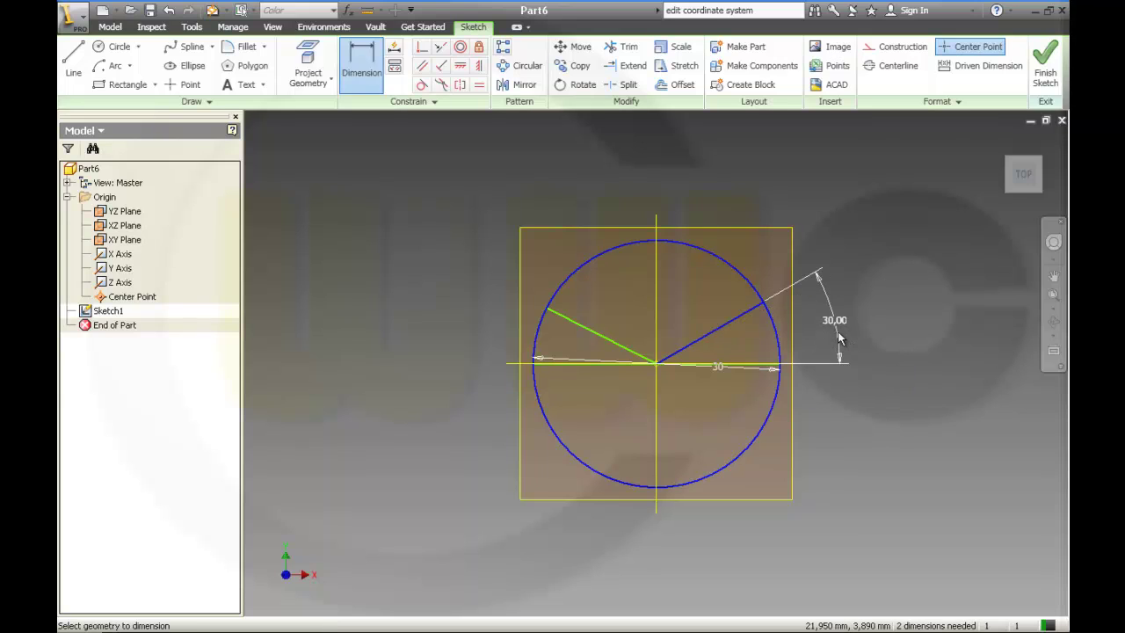
pyautogui.click(584, 325)
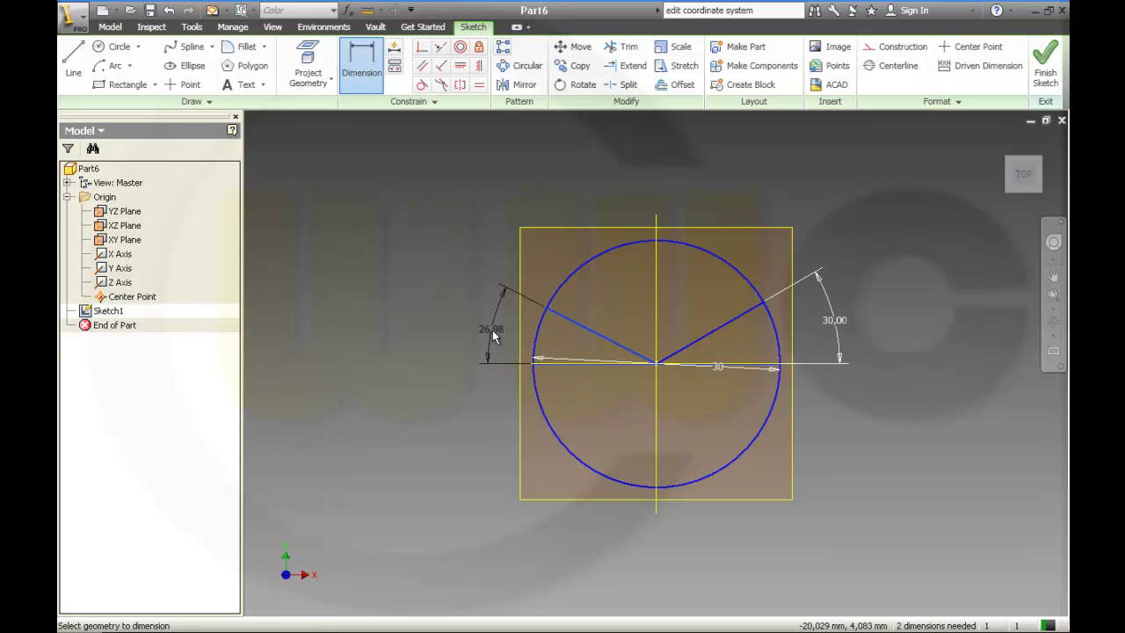
pyautogui.click(493, 334)
pyautogui.write('30')
pyautogui.press('Return')
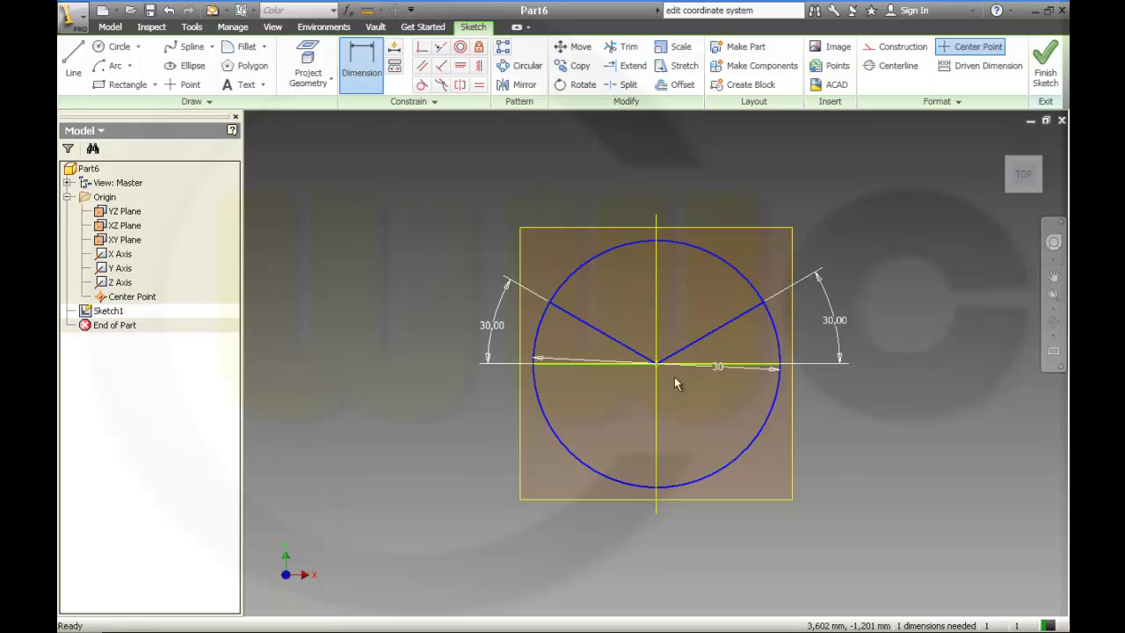
pyautogui.press('Escape')
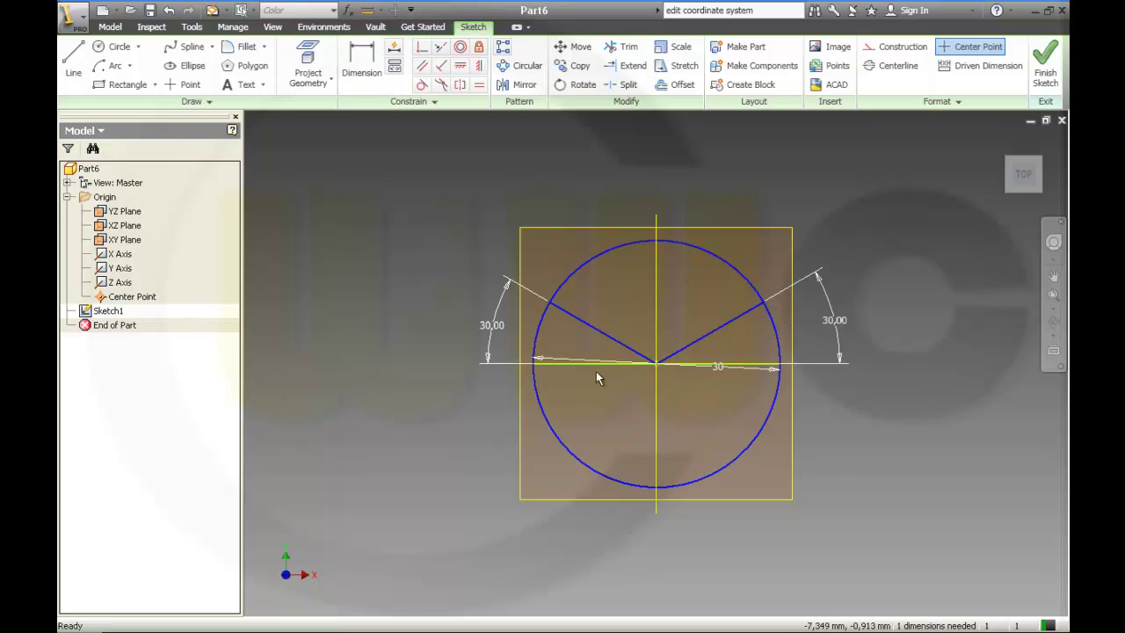
# Constrain both diameter endpoints horizontal with the centre, fully constraining Sketch1
pyautogui.click(459, 65)
pyautogui.click(534, 358)
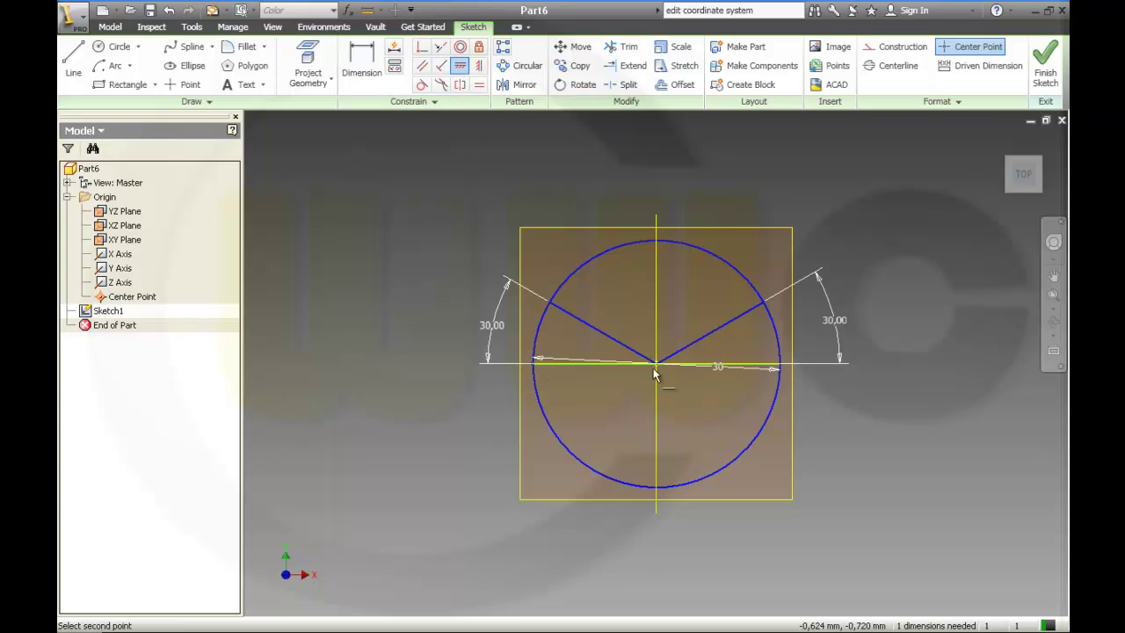
pyautogui.click(657, 363)
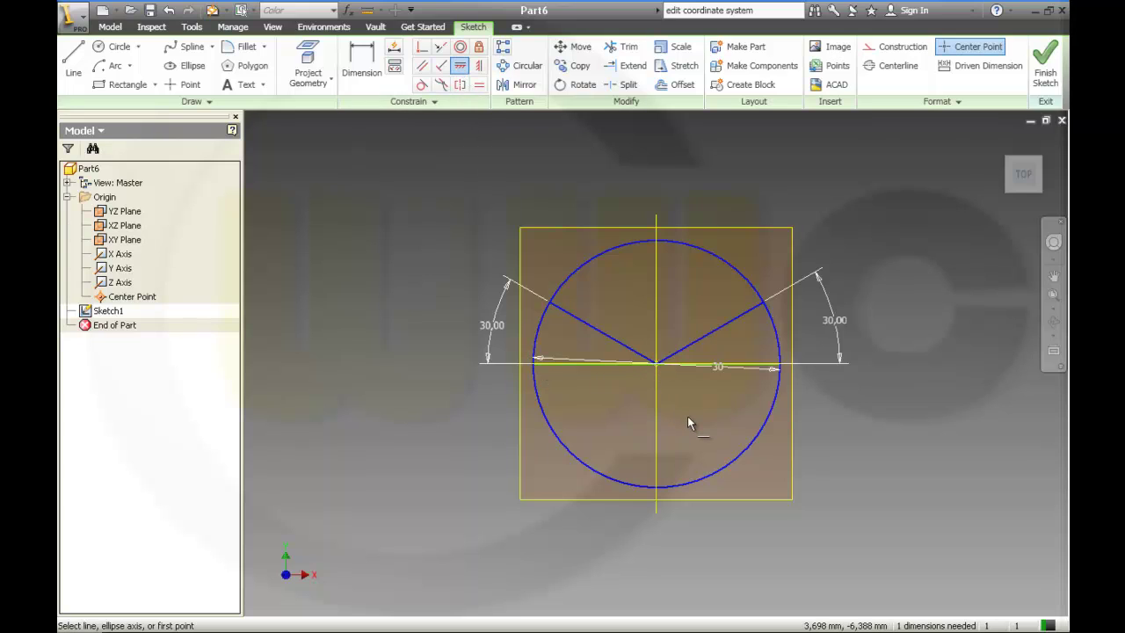
pyautogui.press('Escape')
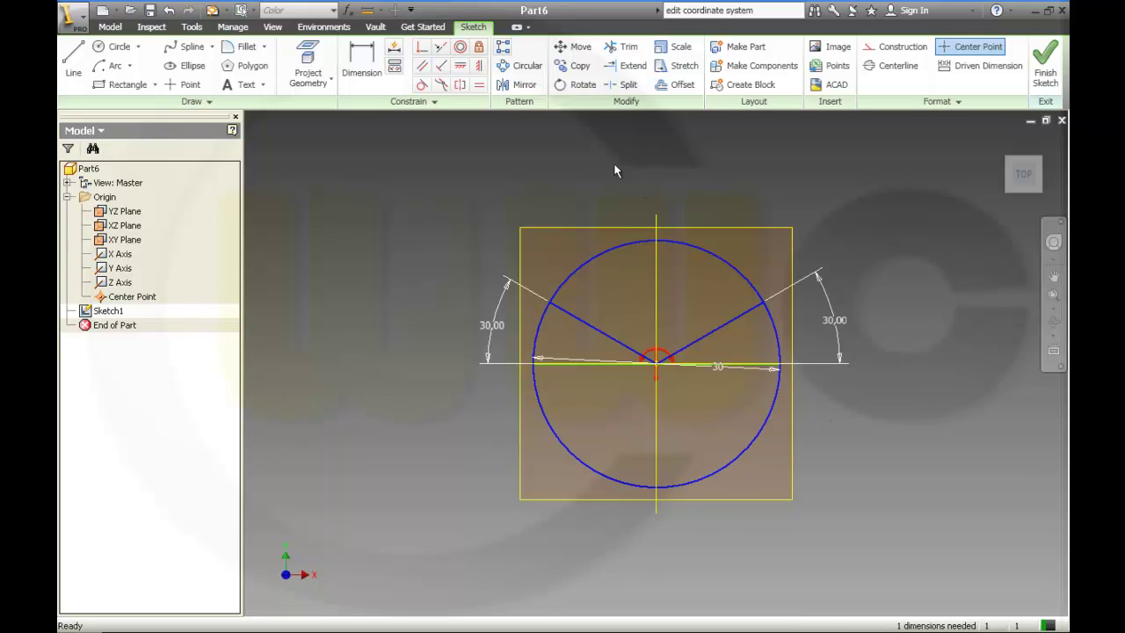
pyautogui.click(459, 65)
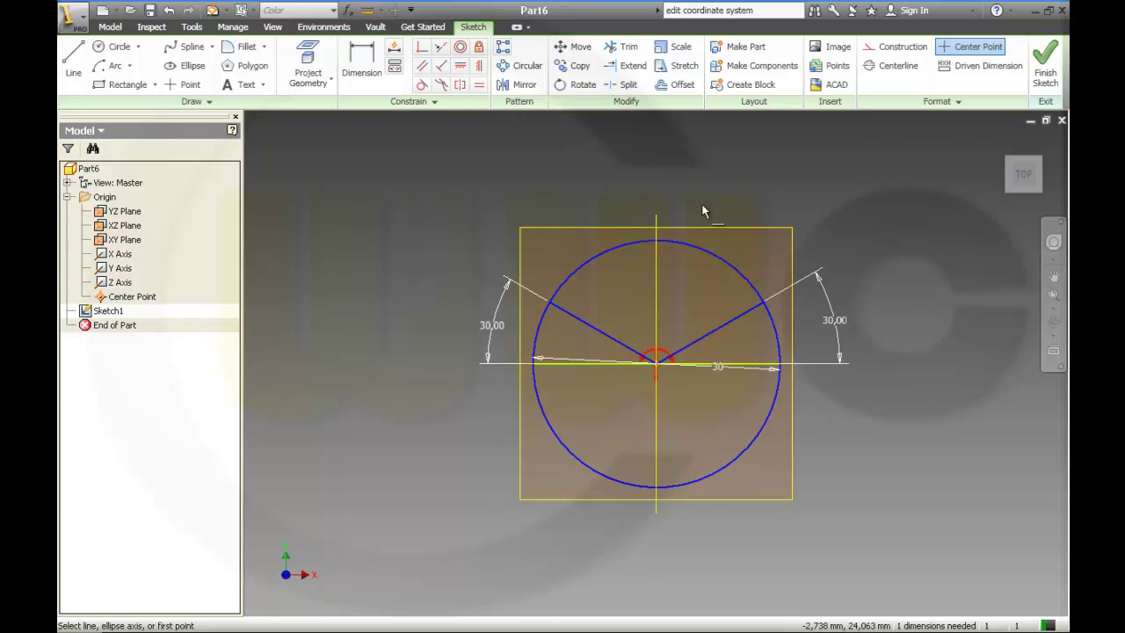
pyautogui.click(778, 371)
pyautogui.click(658, 363)
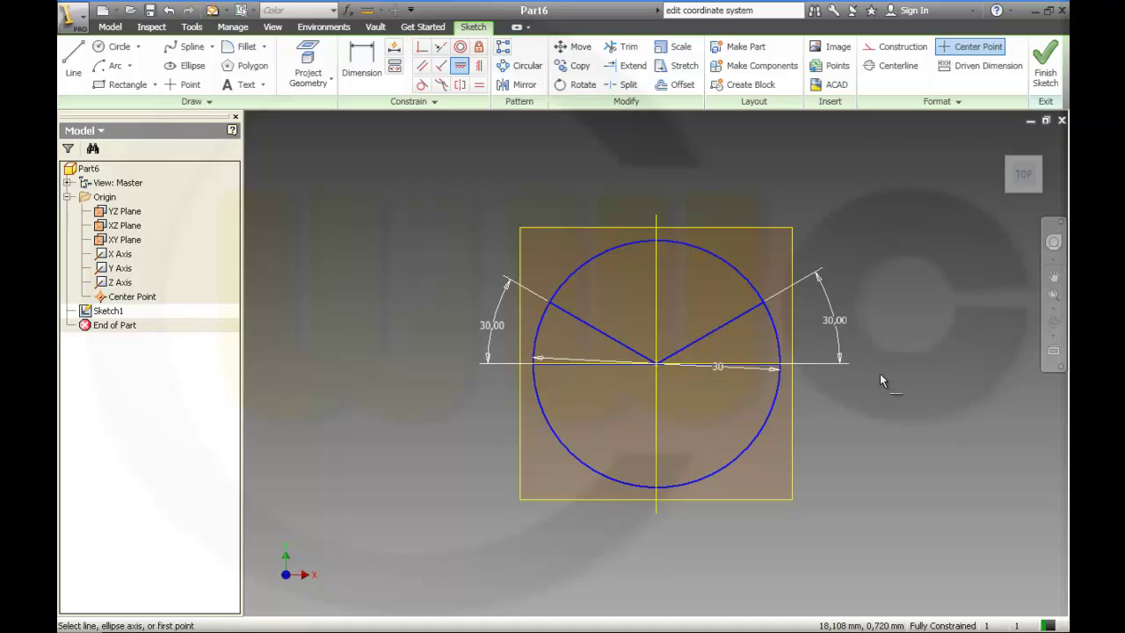
pyautogui.scroll(-2, 907, 383)
pyautogui.scroll(3, 909, 389)
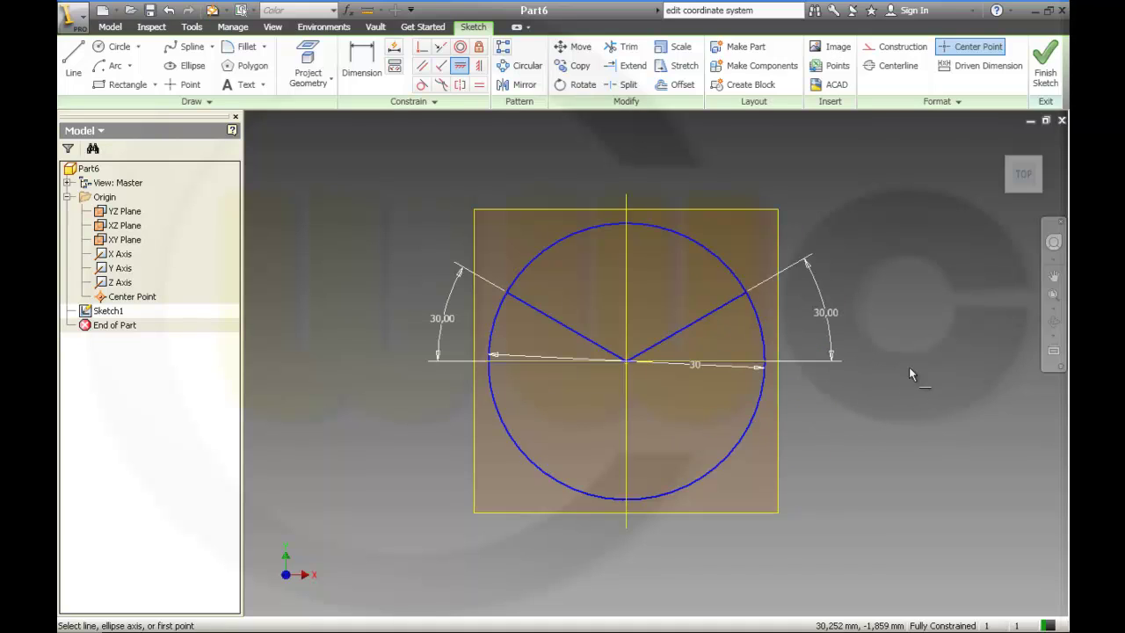
# Finish Sketch1 and start a new sketch on the YZ plane
pyautogui.click(1046, 75)
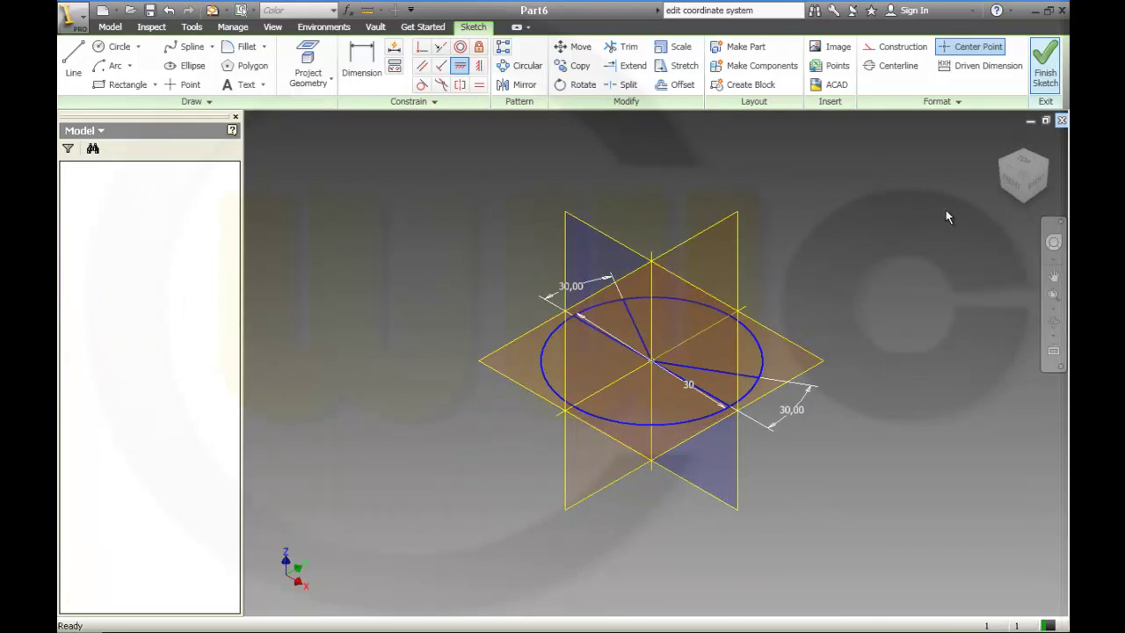
pyautogui.click(86, 60)
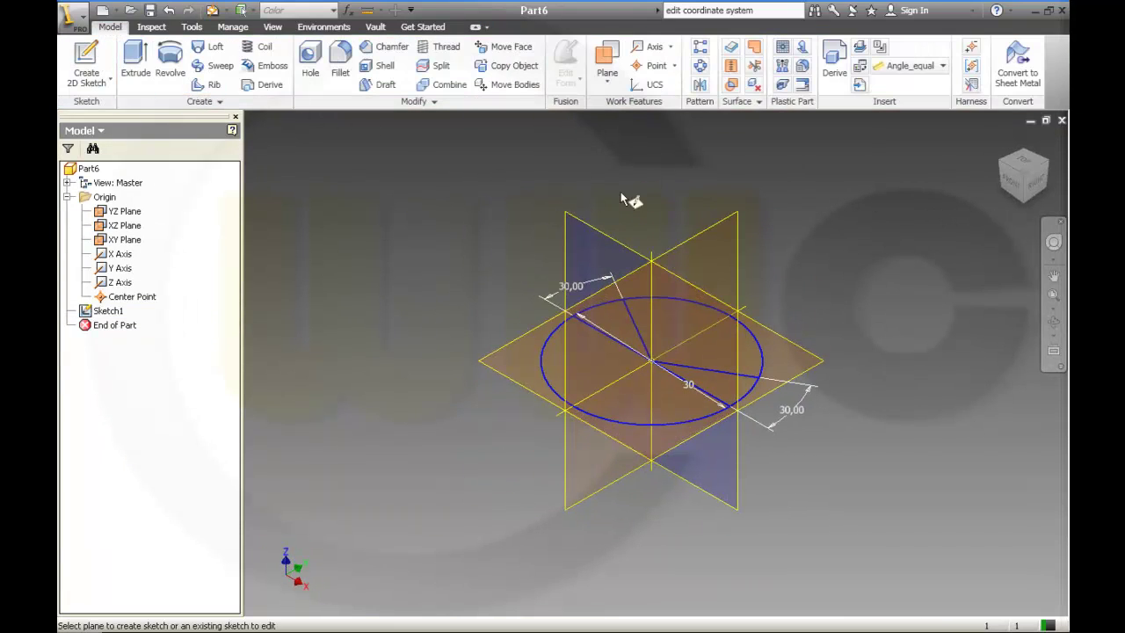
pyautogui.click(676, 226)
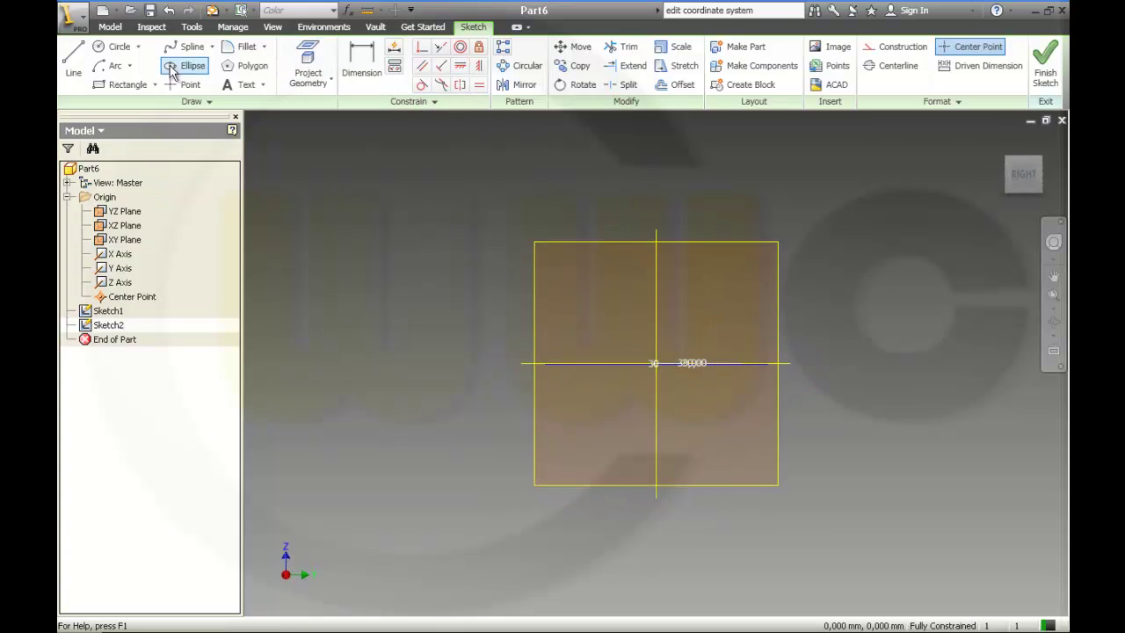
# Draw a 15 mm vertical line up from the origin and finish Sketch2
pyautogui.click(70, 55)
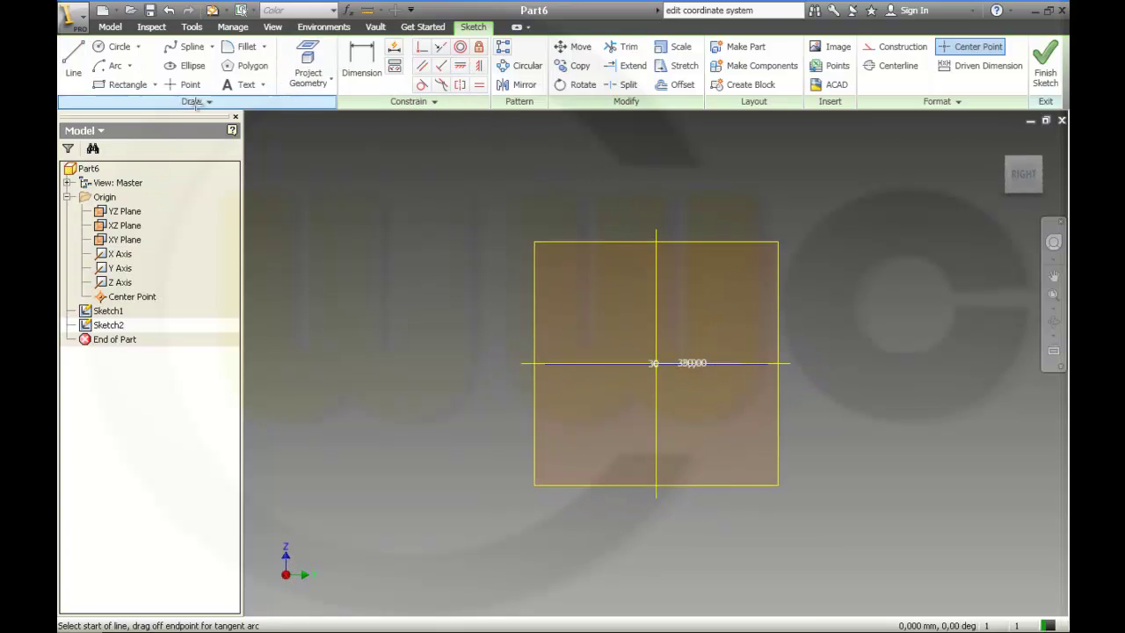
pyautogui.click(655, 363)
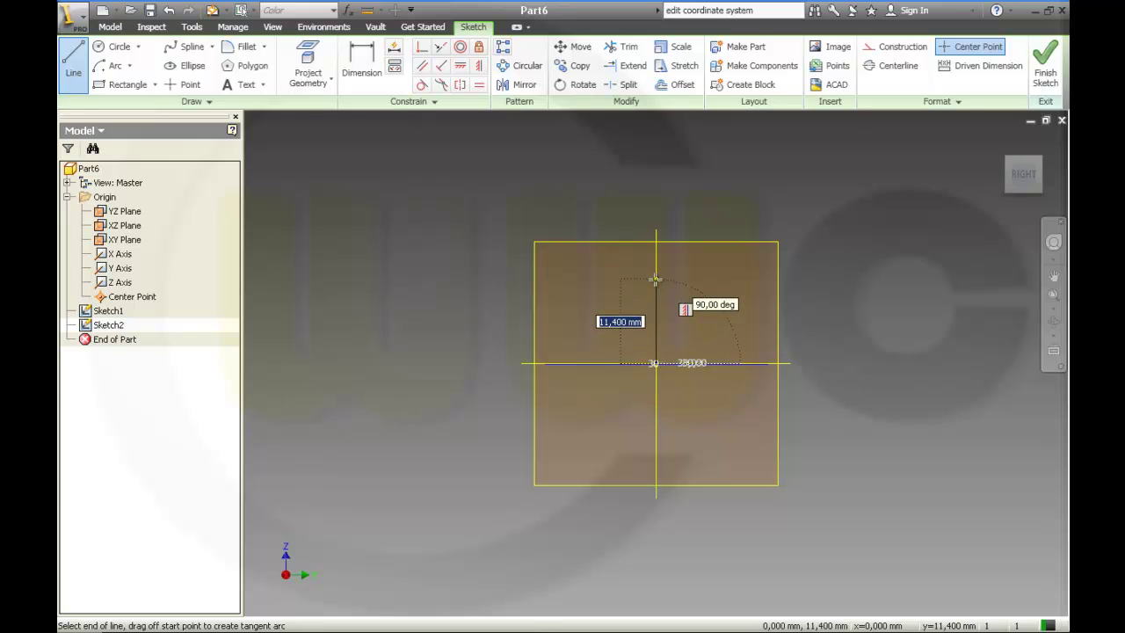
pyautogui.write('15')
pyautogui.press('Return')
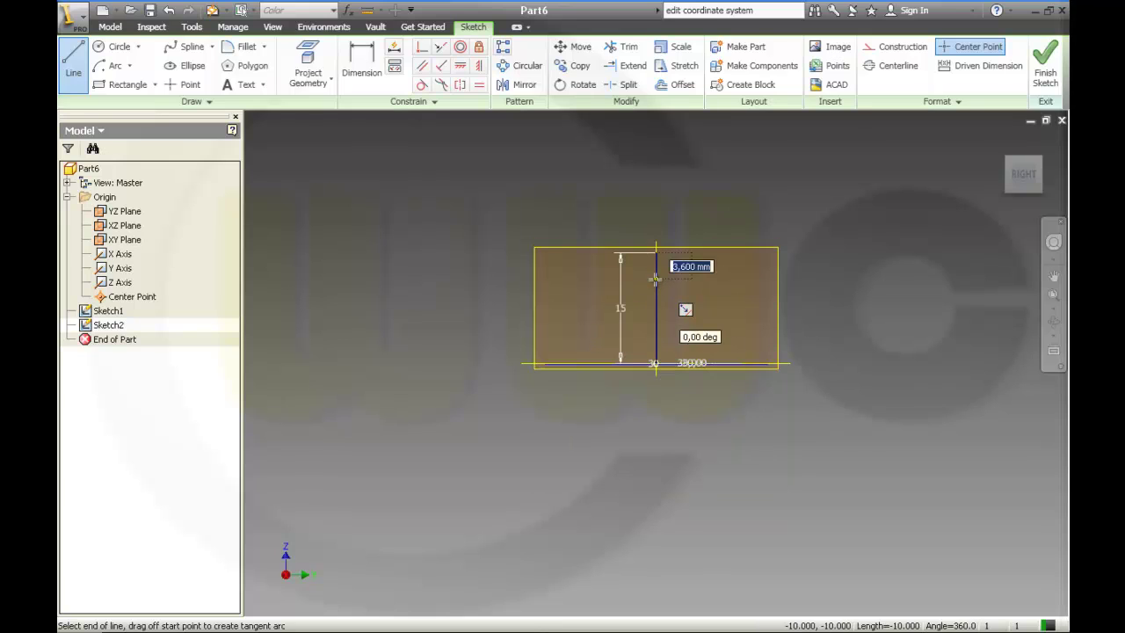
pyautogui.click(1050, 71)
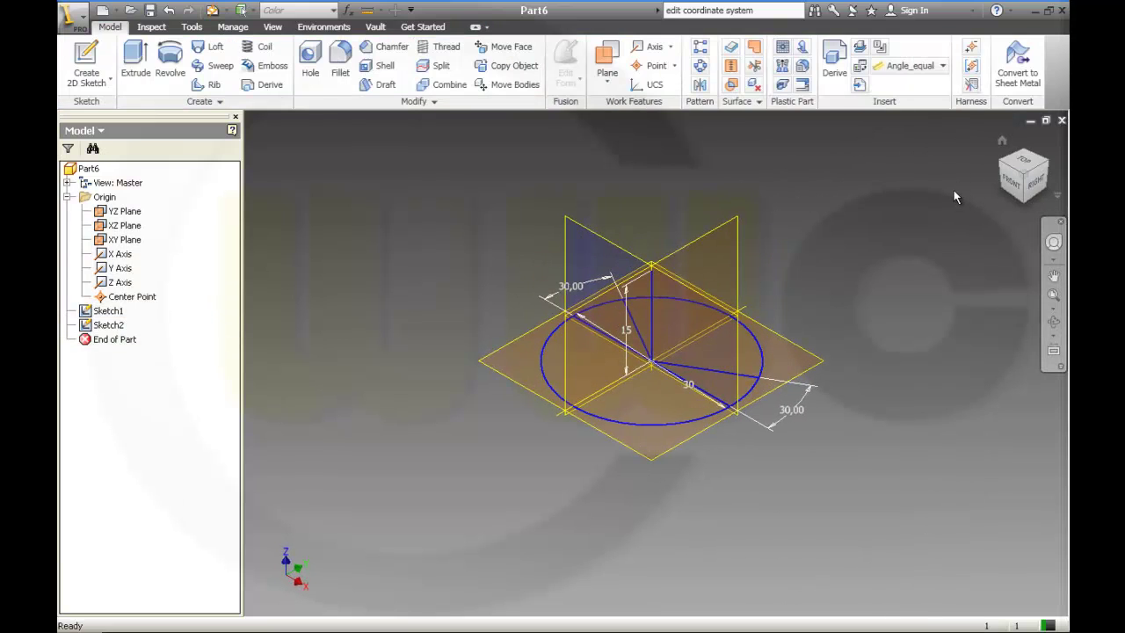
# Create Work Plane1 through the centre point, the circle's end point and the vertical line's top
pyautogui.click(610, 84)
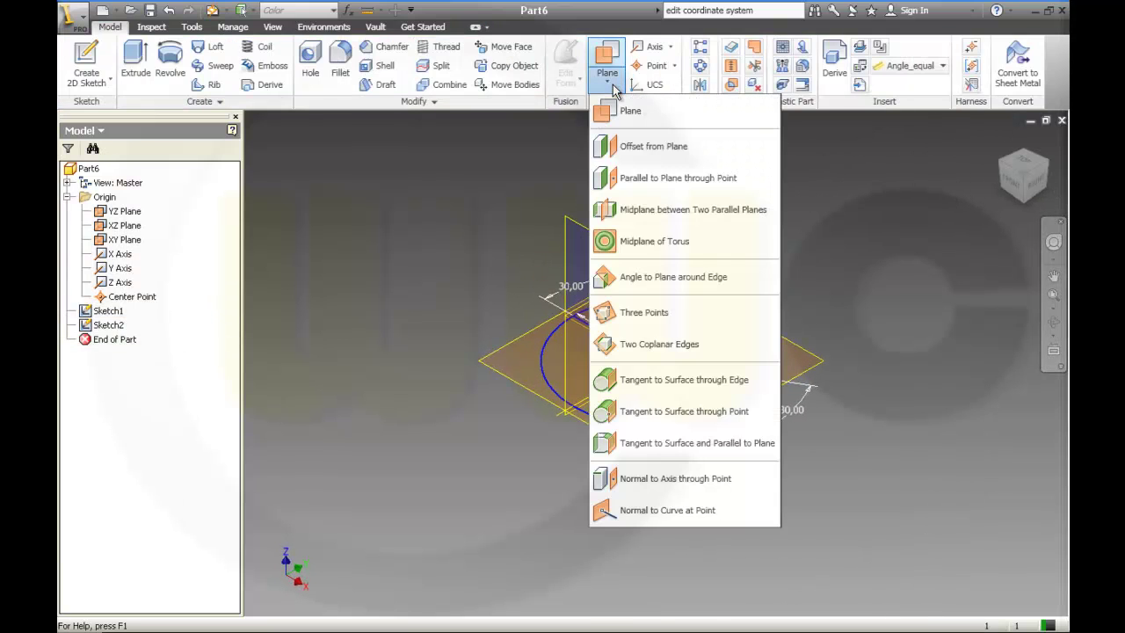
pyautogui.click(661, 318)
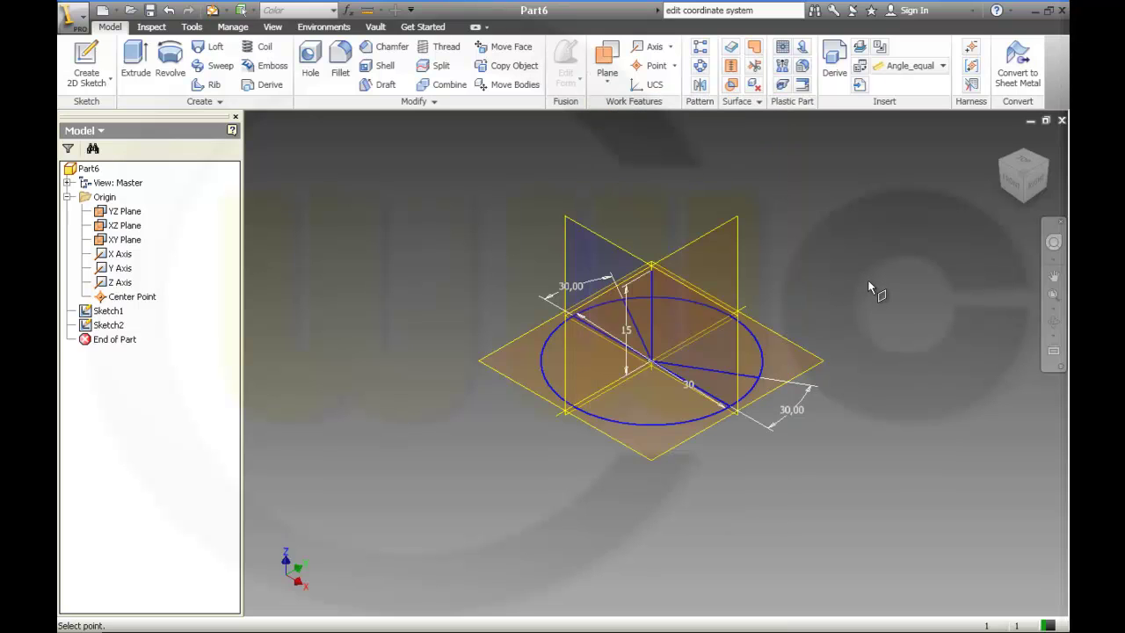
pyautogui.click(652, 362)
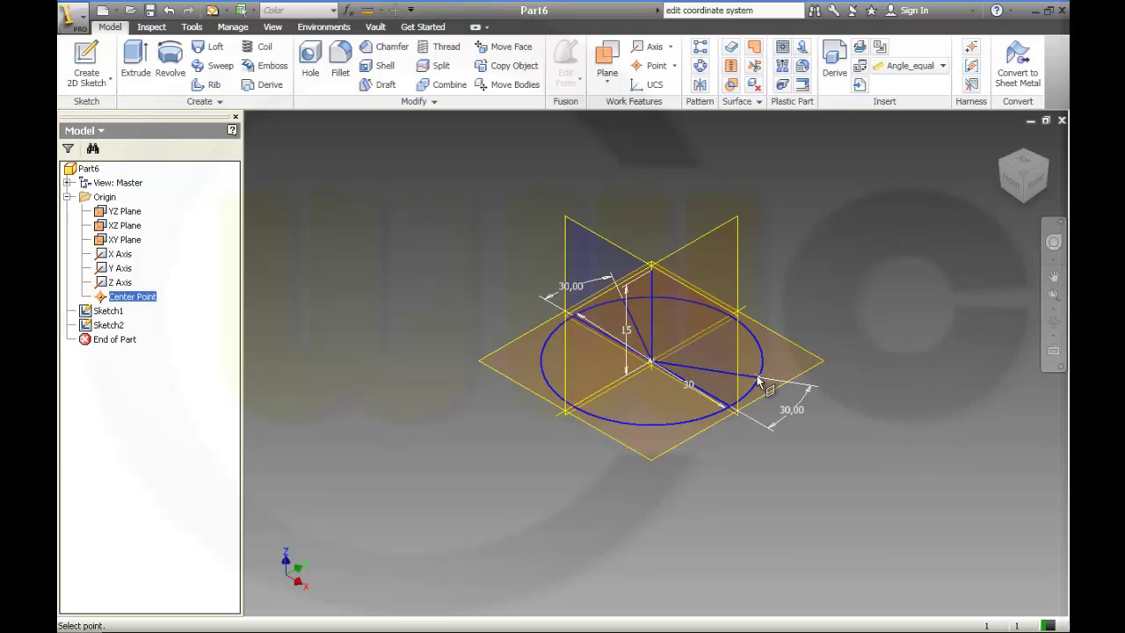
pyautogui.click(760, 378)
pyautogui.click(650, 270)
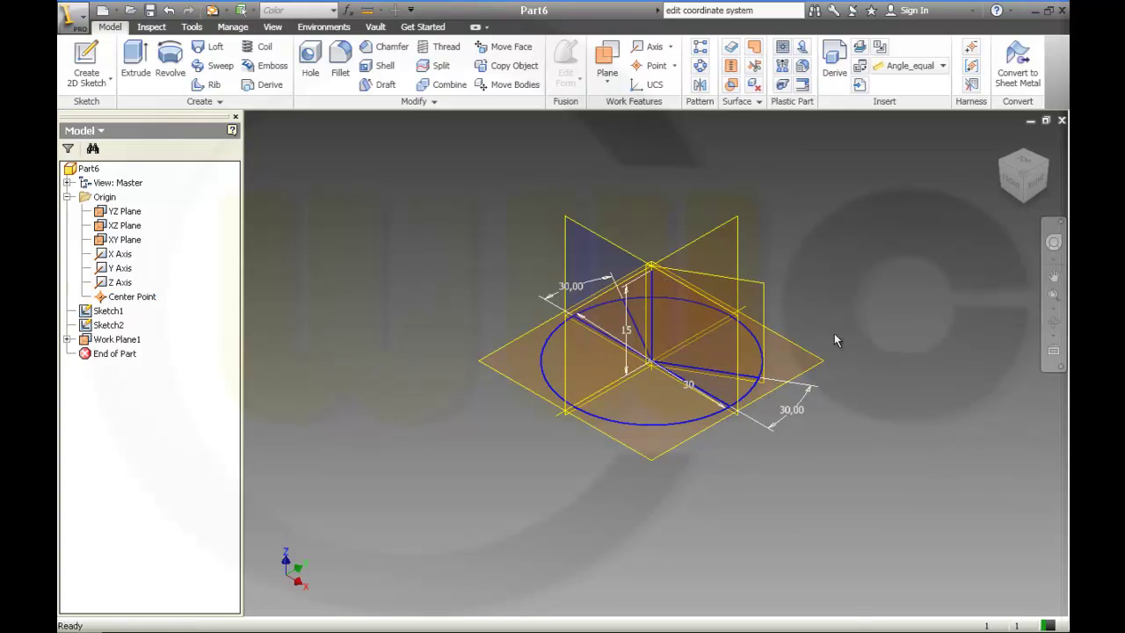
# Create Work Plane2 through the centre point, a second profile point and the line's top
pyautogui.click(610, 84)
pyautogui.click(654, 313)
pyautogui.click(652, 358)
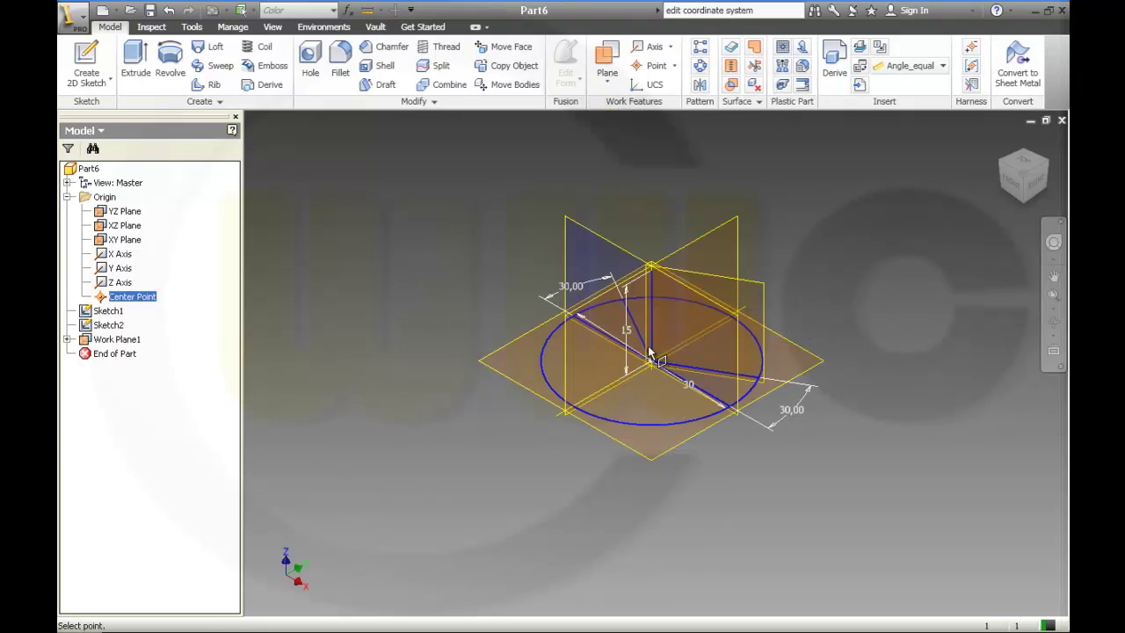
pyautogui.click(623, 298)
pyautogui.click(650, 266)
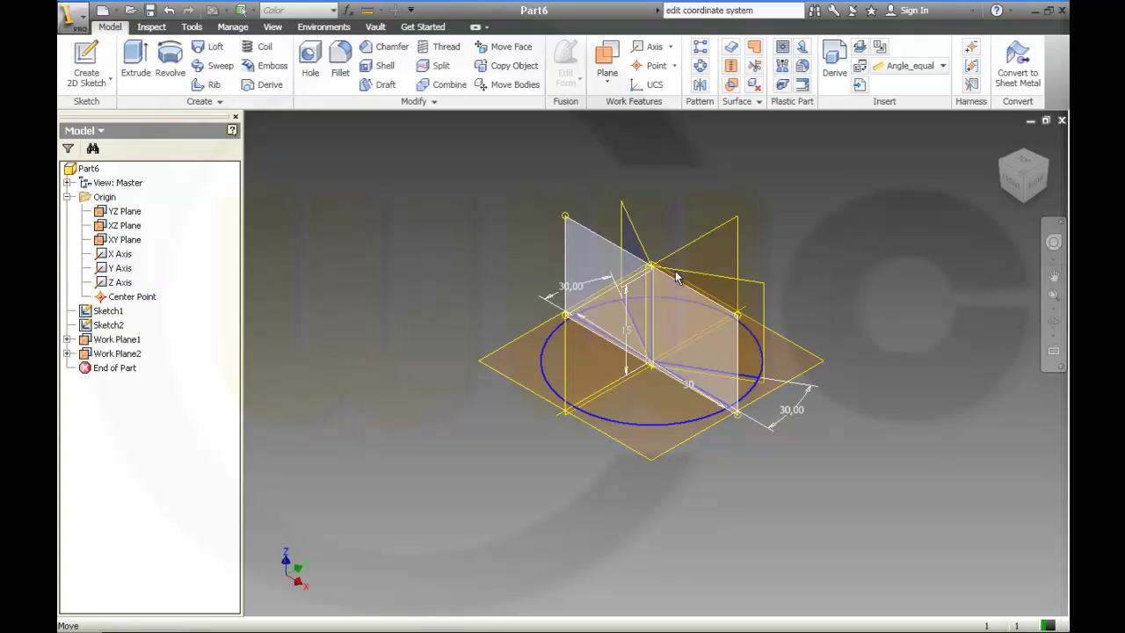
# Create Work Plane3 through the centre point, the line's end point and the top vertex
pyautogui.click(609, 92)
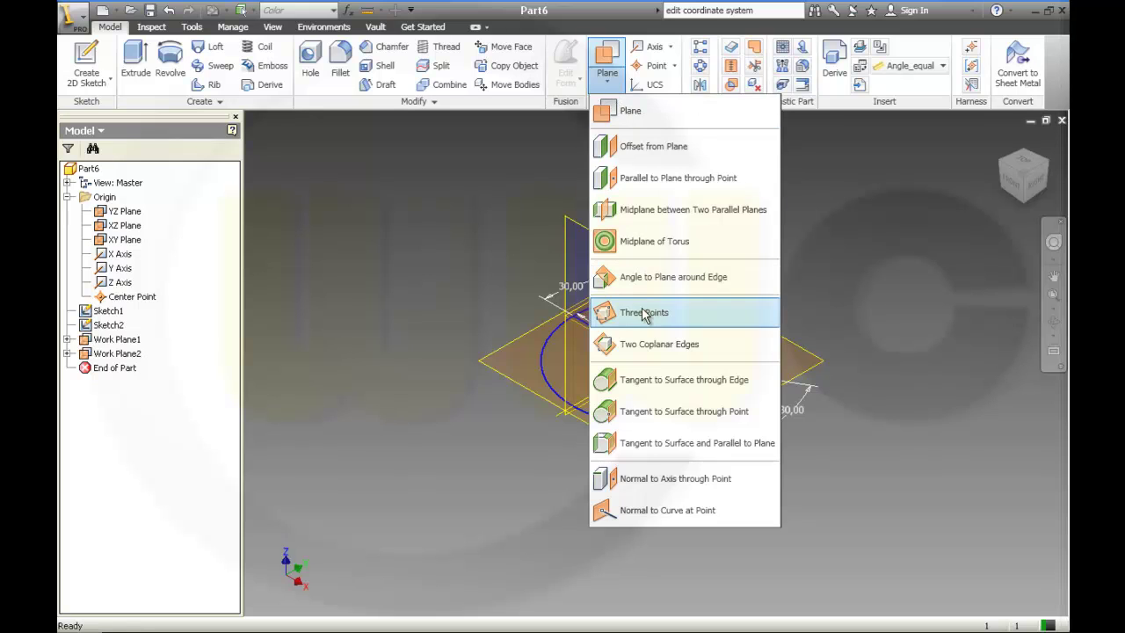
pyautogui.click(641, 311)
pyautogui.click(651, 361)
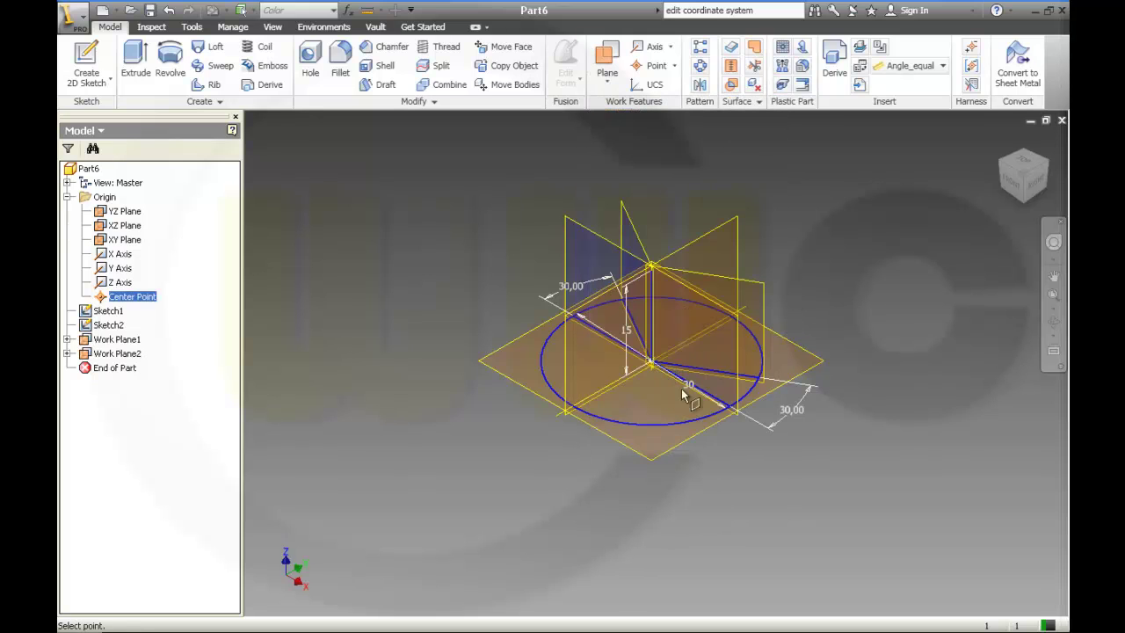
pyautogui.click(728, 410)
pyautogui.click(651, 266)
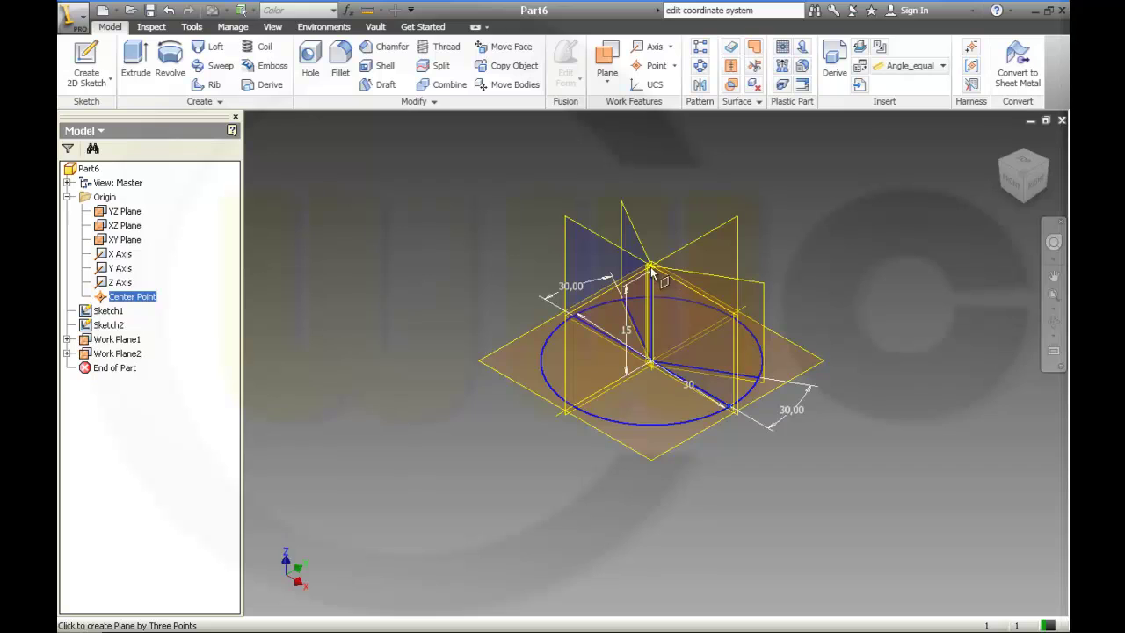
pyautogui.click(653, 272)
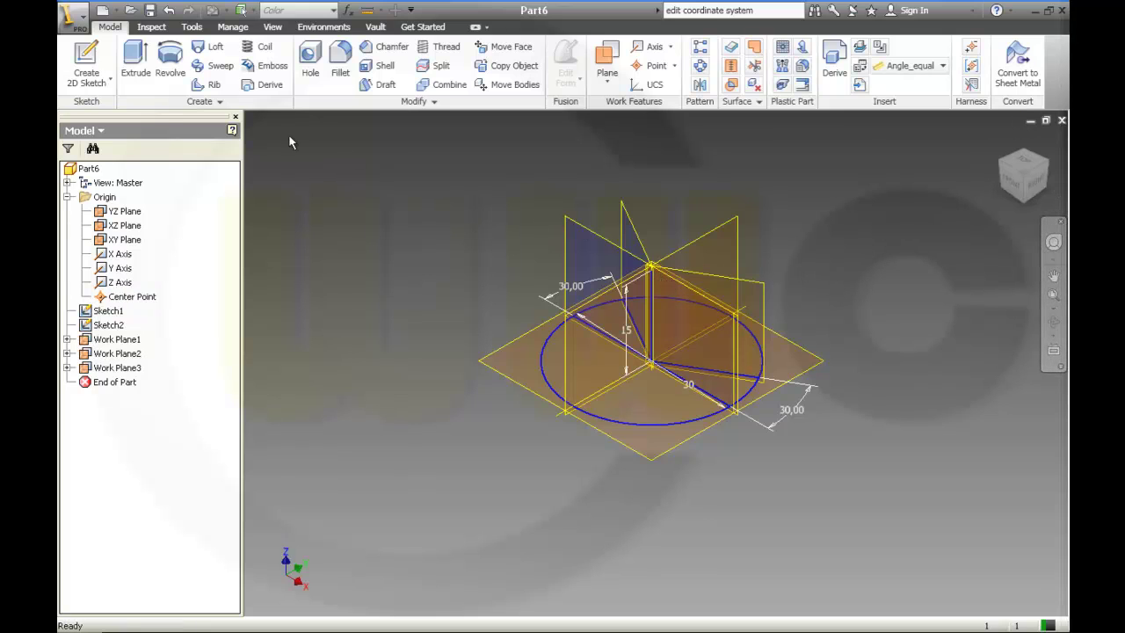
# Start Sketch3 on the vertical plane and draw a 25 mm by 5 mm rectangle
pyautogui.click(86, 61)
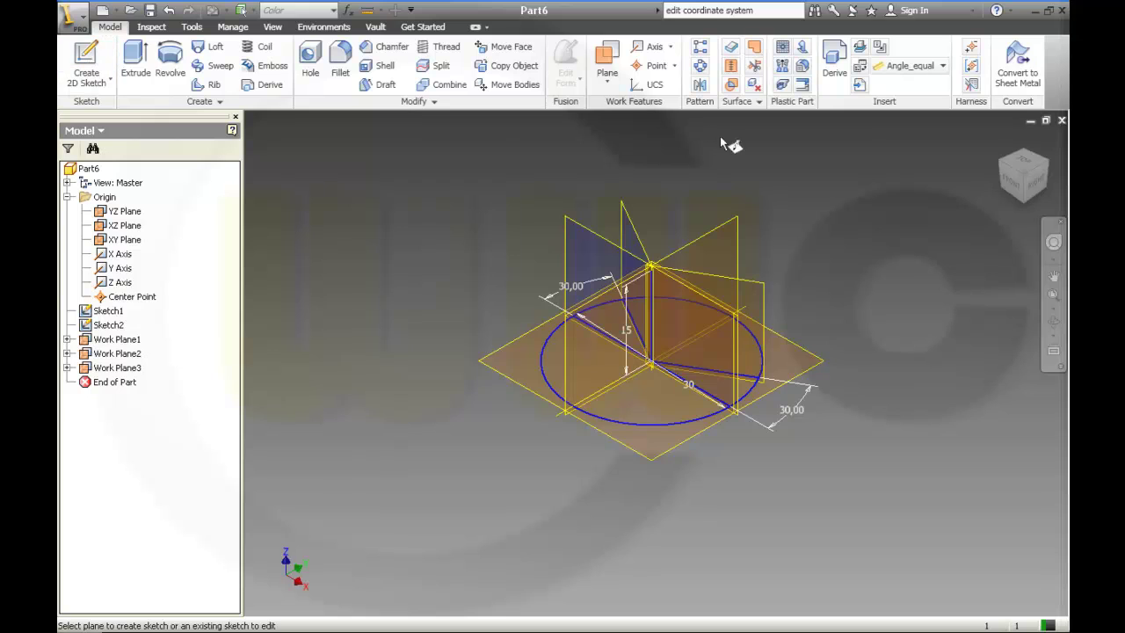
pyautogui.click(728, 226)
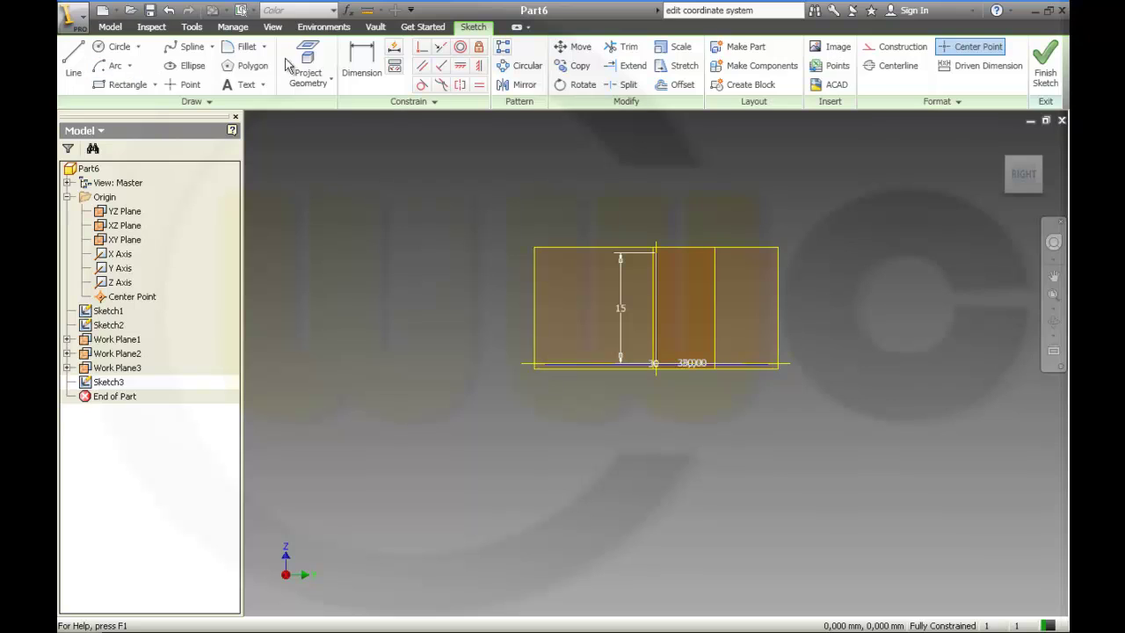
pyautogui.click(126, 83)
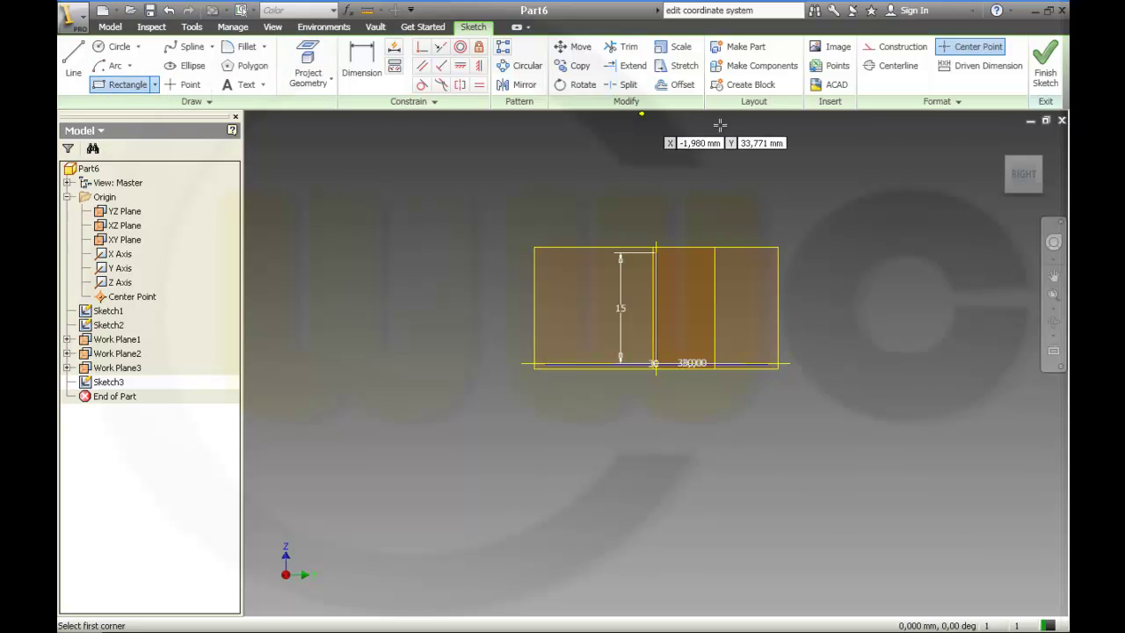
pyautogui.click(686, 324)
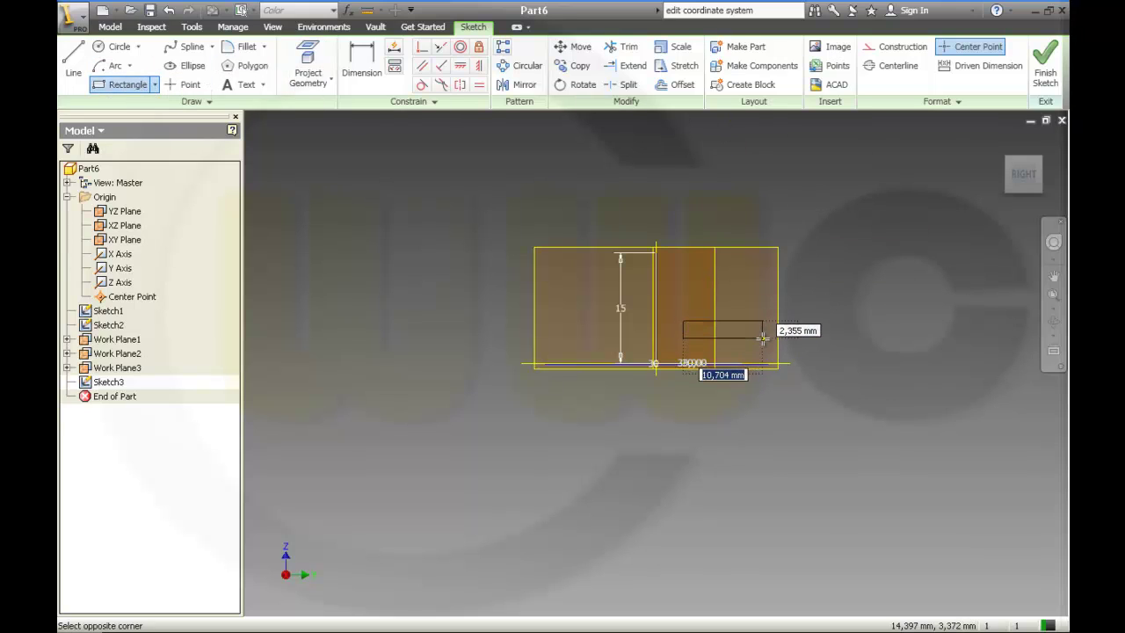
pyautogui.write('25')
pyautogui.press('Tab')
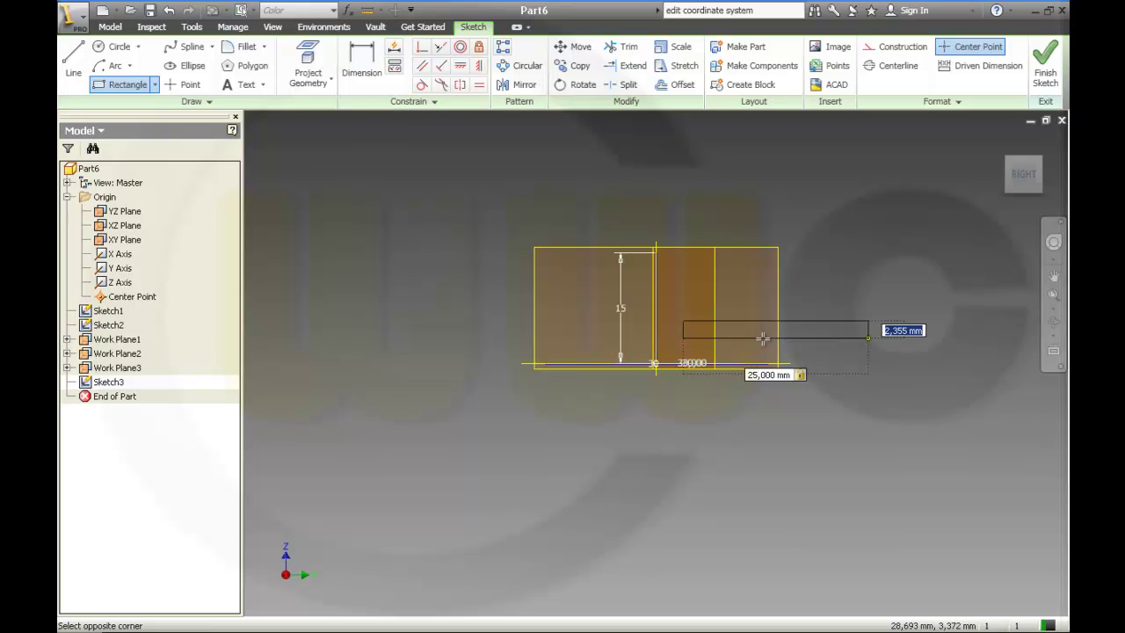
pyautogui.write('5')
pyautogui.press('Return')
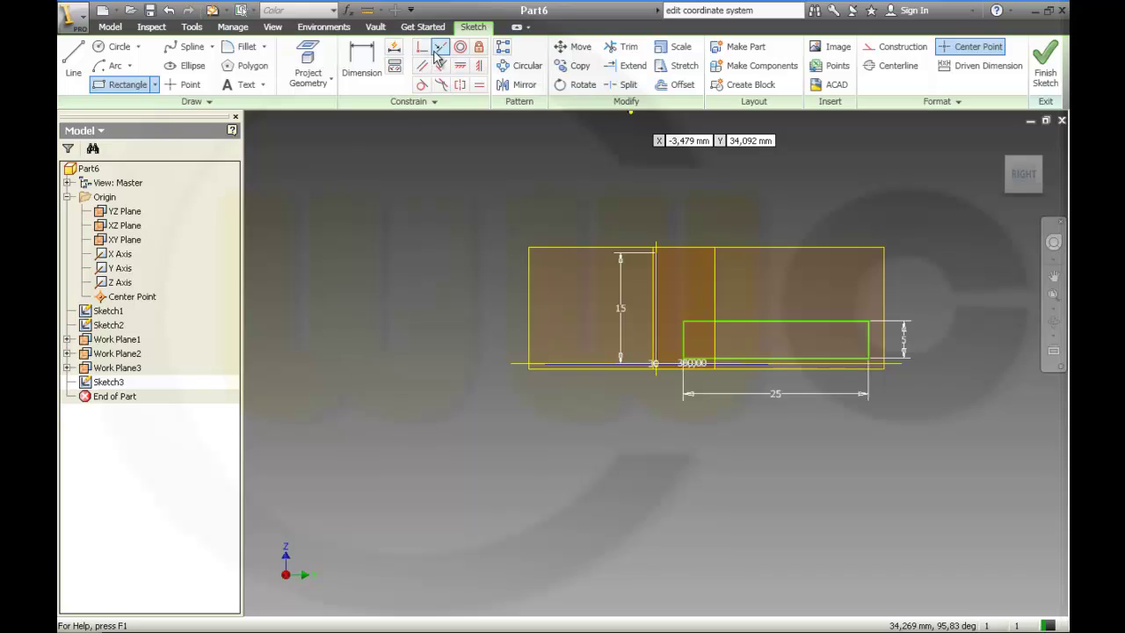
# Align the rectangle's corner horizontally with the origin and dimension it 15 mm from the vertical line
pyautogui.click(460, 65)
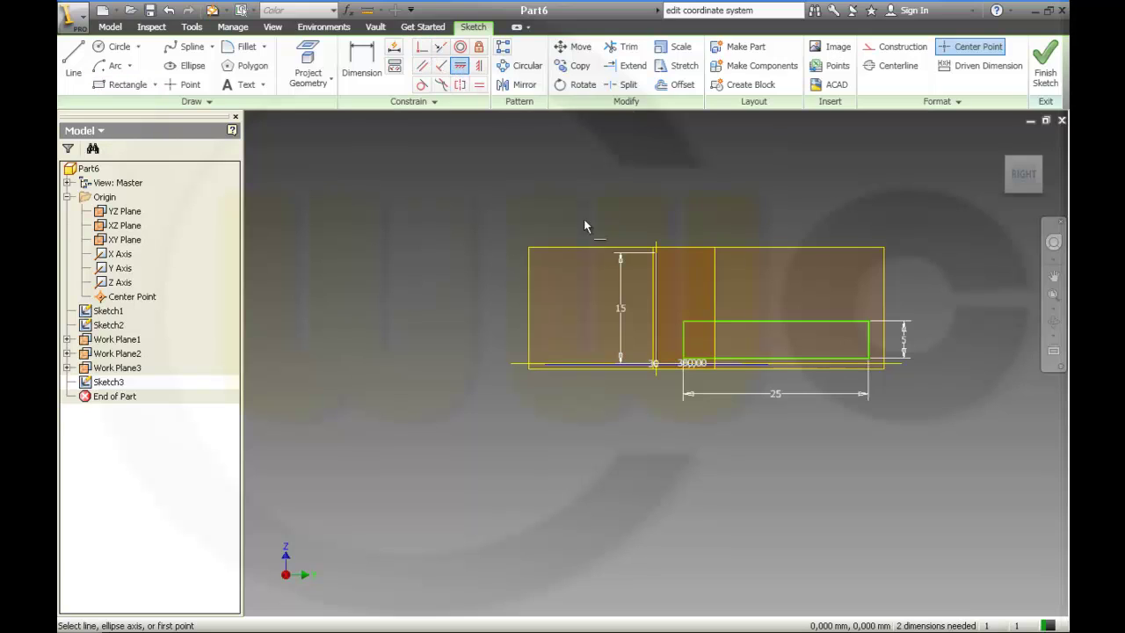
pyautogui.click(656, 365)
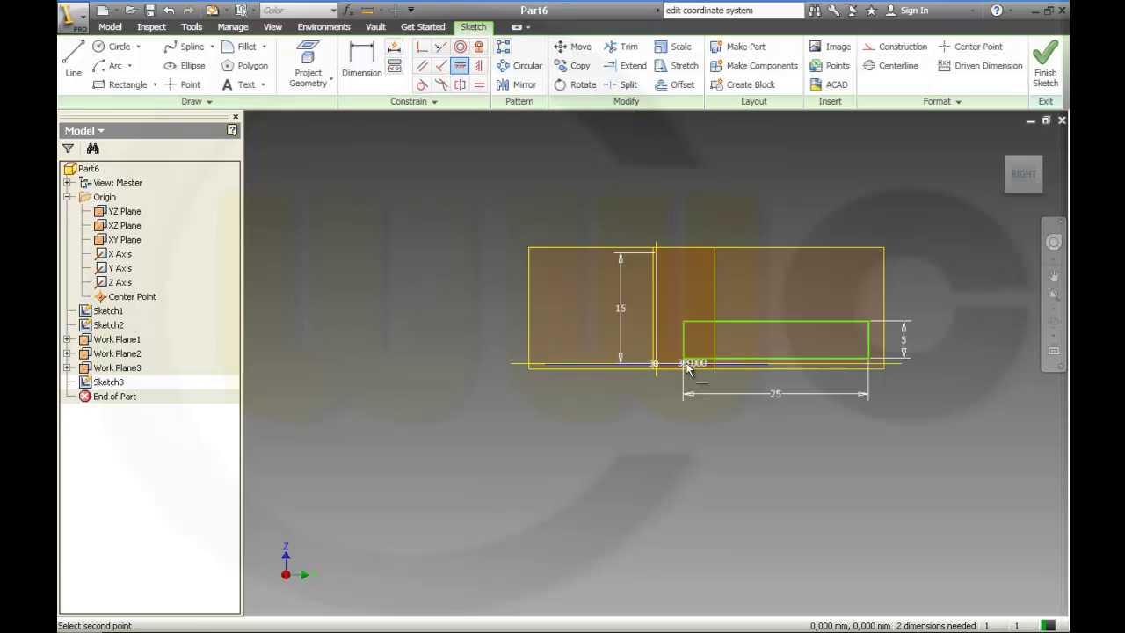
pyautogui.click(685, 363)
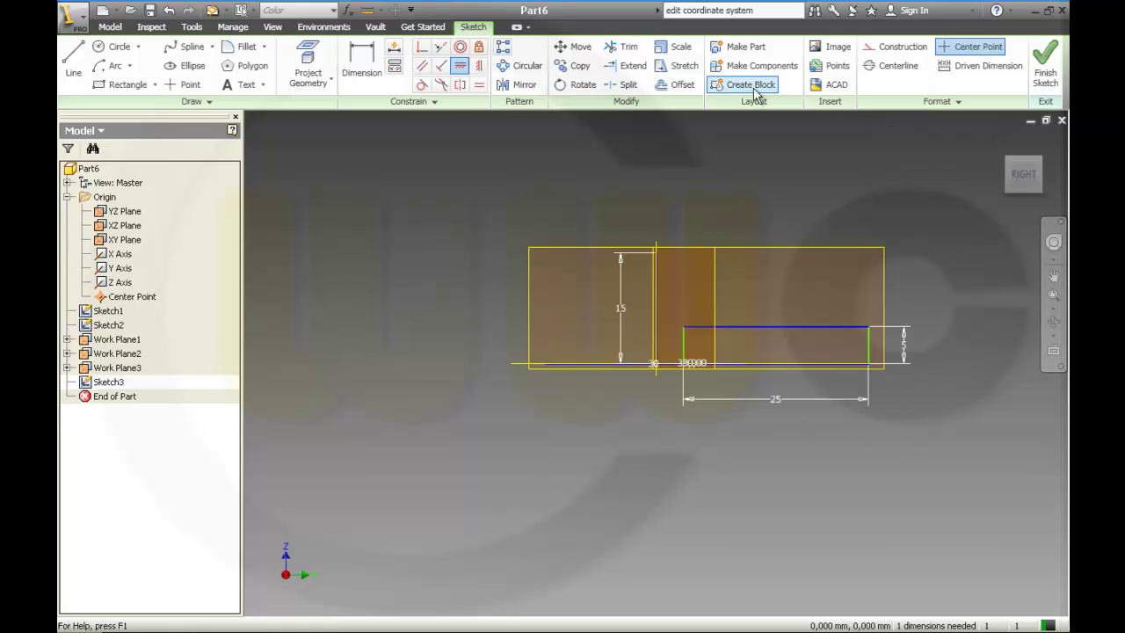
pyautogui.click(361, 68)
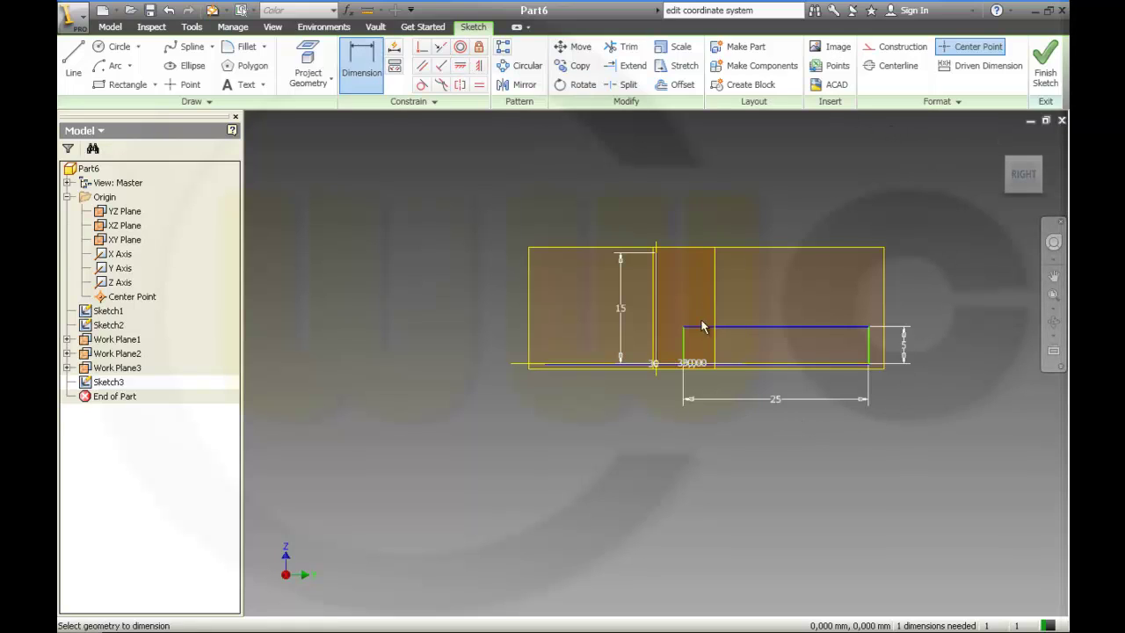
pyautogui.click(655, 367)
pyautogui.click(670, 191)
pyautogui.write('15')
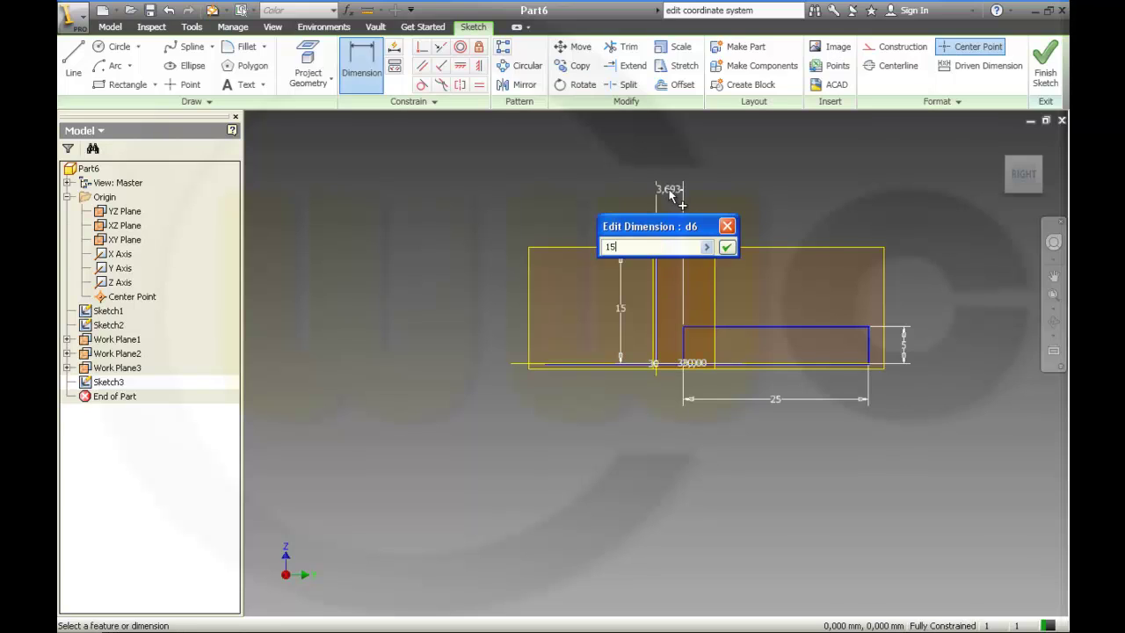
pyautogui.press('Return')
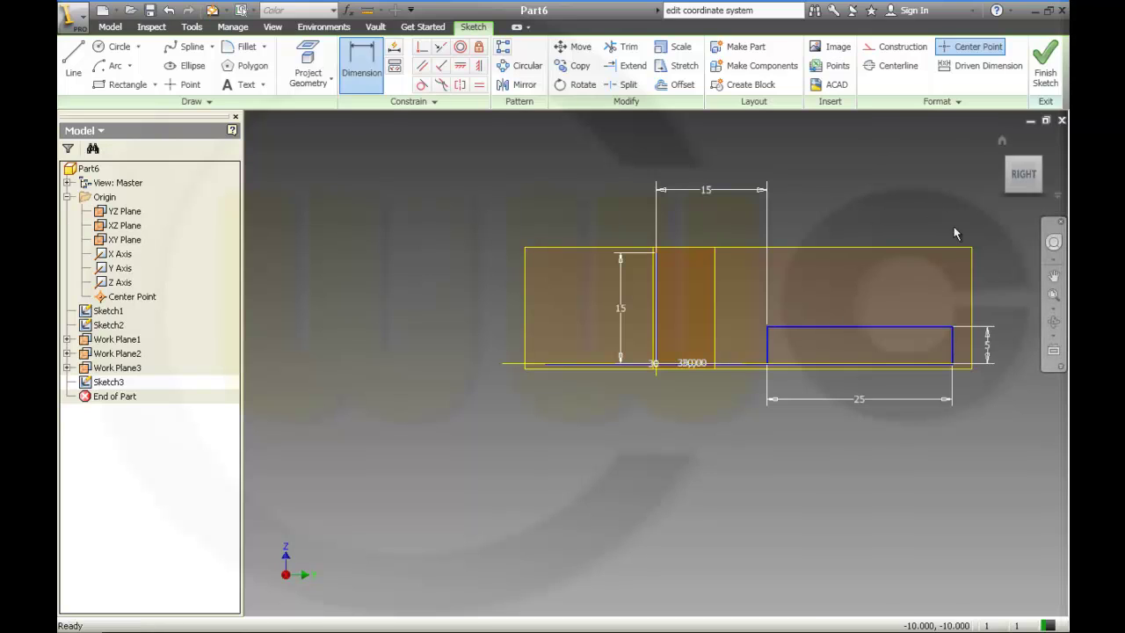
pyautogui.press('Escape')
# Convert the rectangle's right edge to construction geometry
pyautogui.click(894, 46)
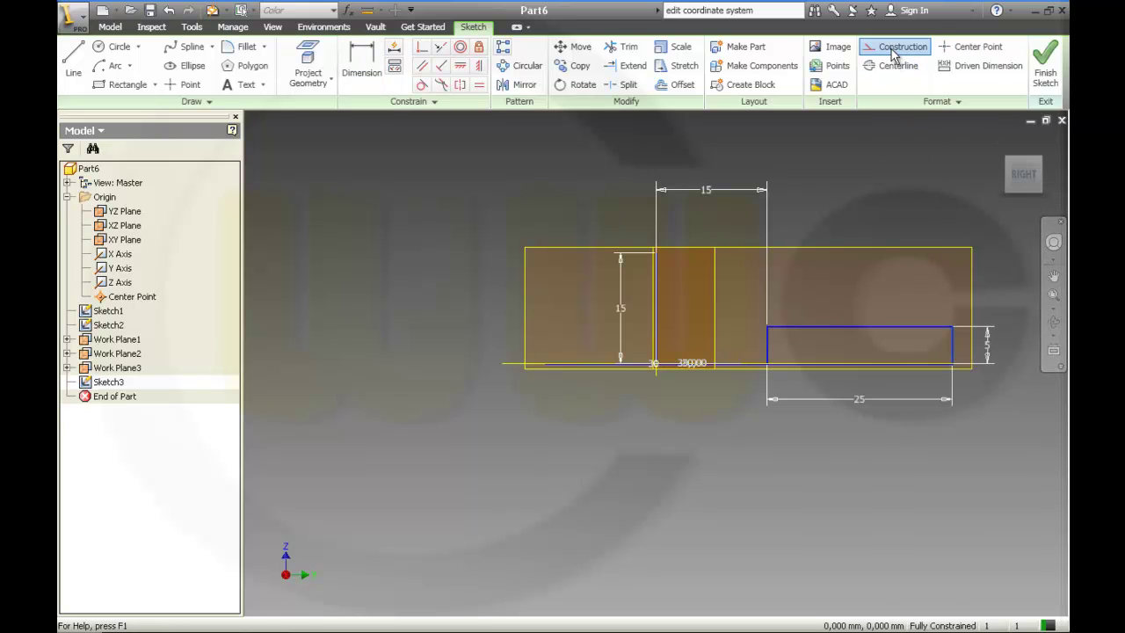
pyautogui.scroll(-2, 942, 189)
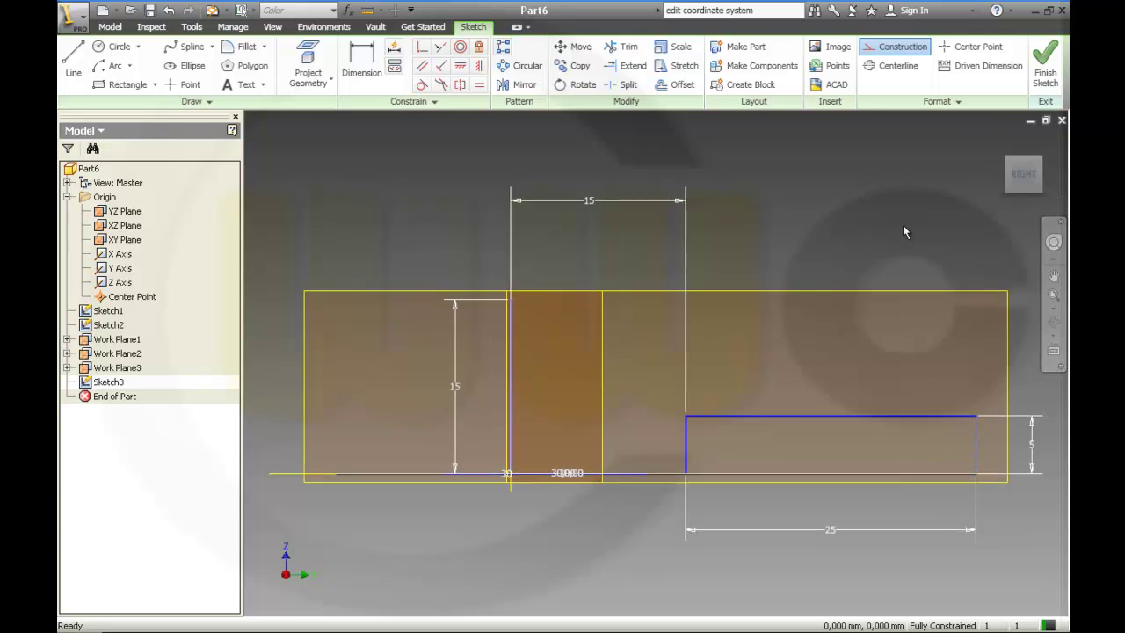
pyautogui.scroll(4, 902, 229)
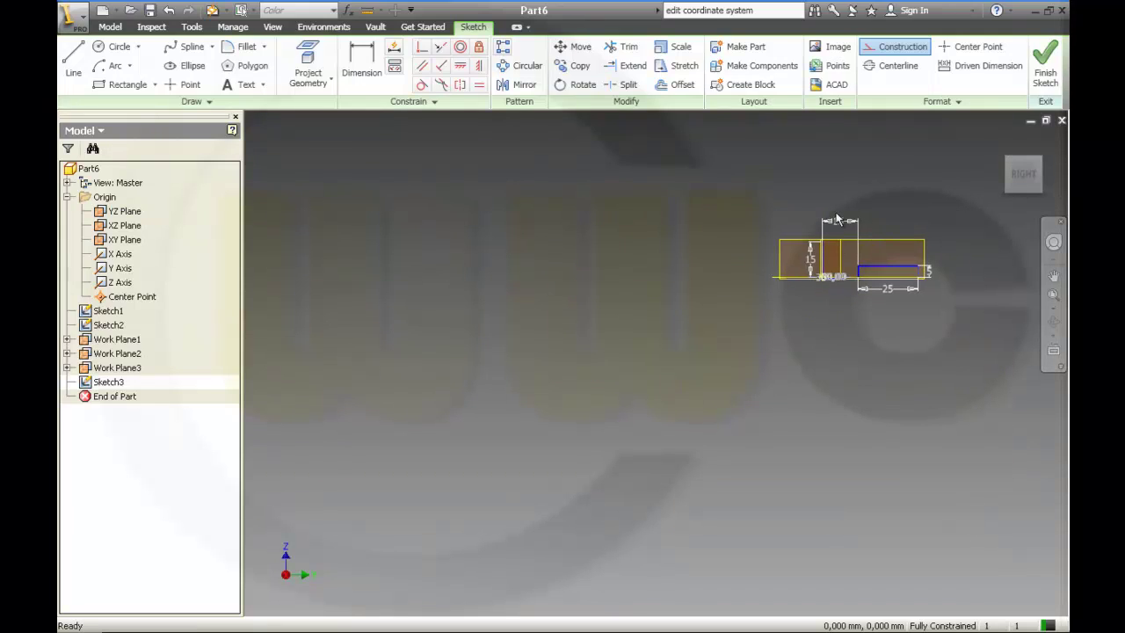
pyautogui.moveTo(856, 193); pyautogui.dragTo(535, 358, button='middle')
pyautogui.scroll(-2, 643, 293)
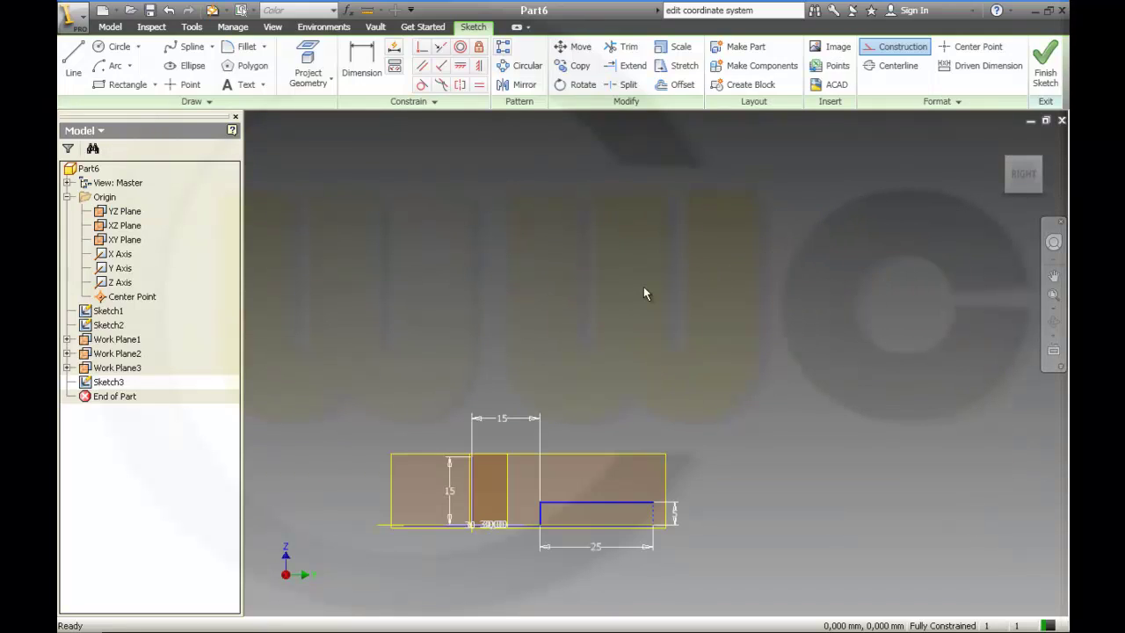
# Draw two concentric circles, the larger one reaching the rectangle's baseline
pyautogui.click(99, 51)
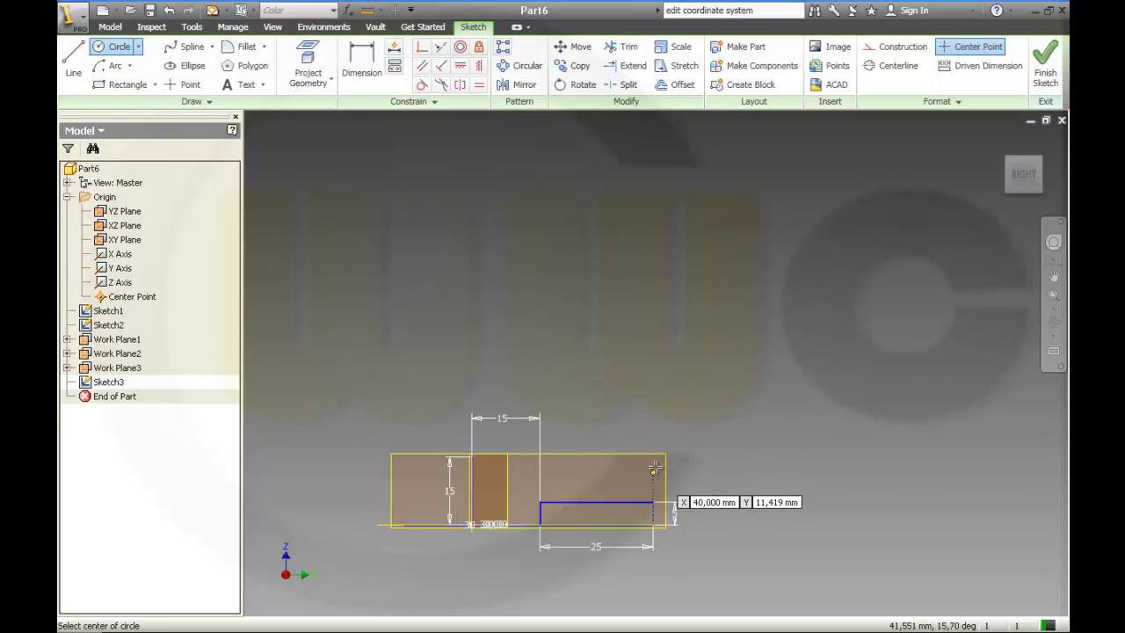
pyautogui.click(653, 397)
pyautogui.click(653, 502)
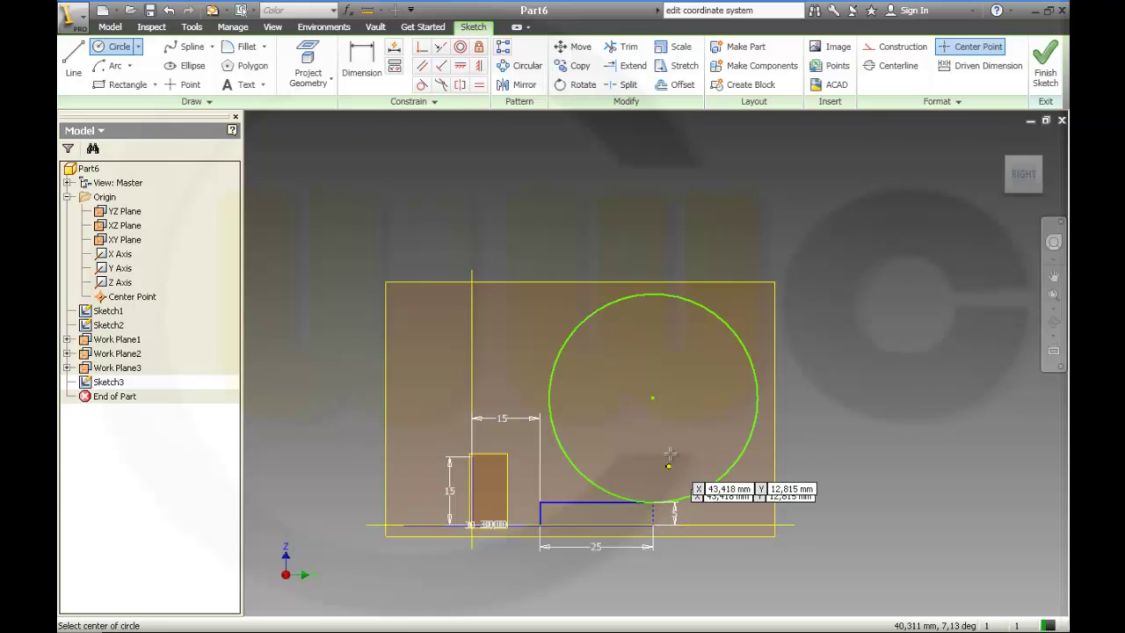
pyautogui.click(652, 398)
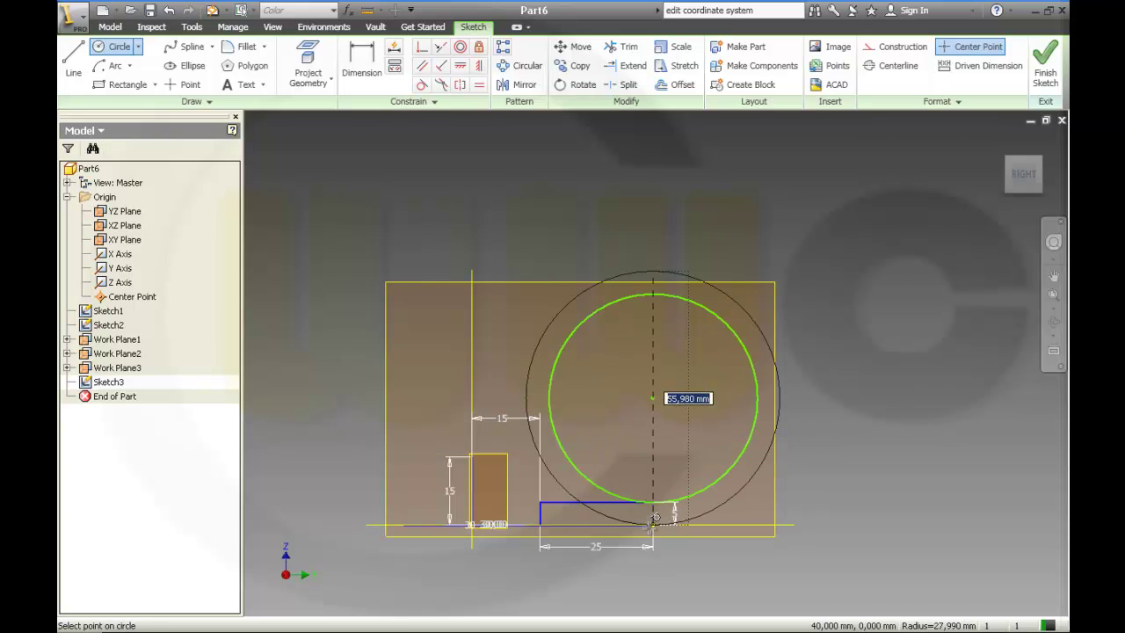
pyautogui.click(651, 524)
# Dimension the outer circle's diameter as 150
pyautogui.click(361, 61)
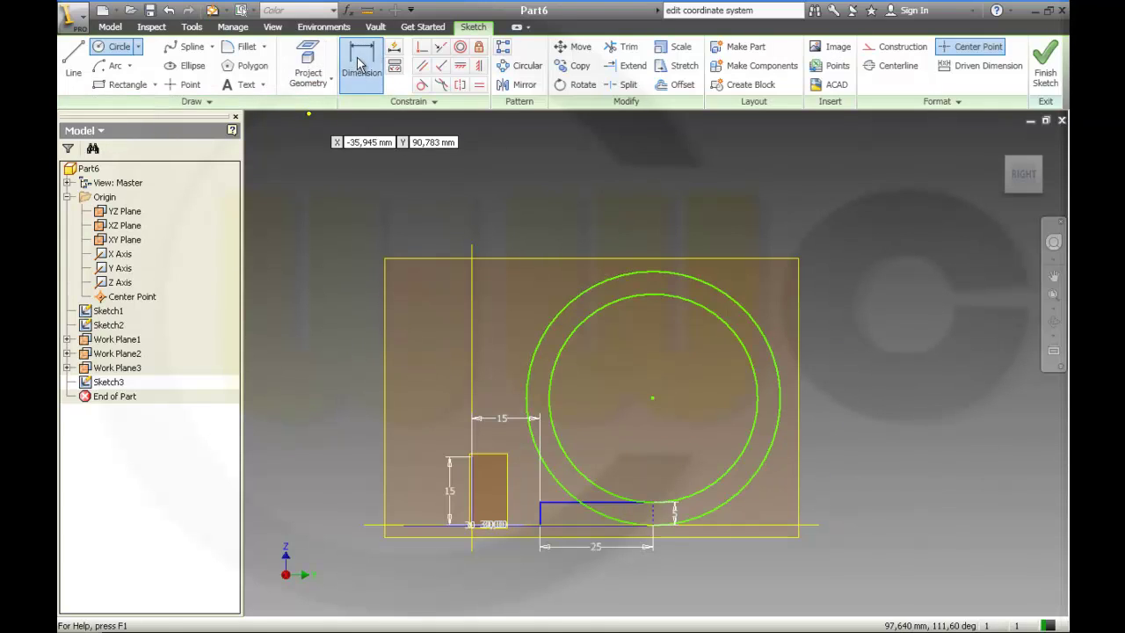
pyautogui.click(760, 486)
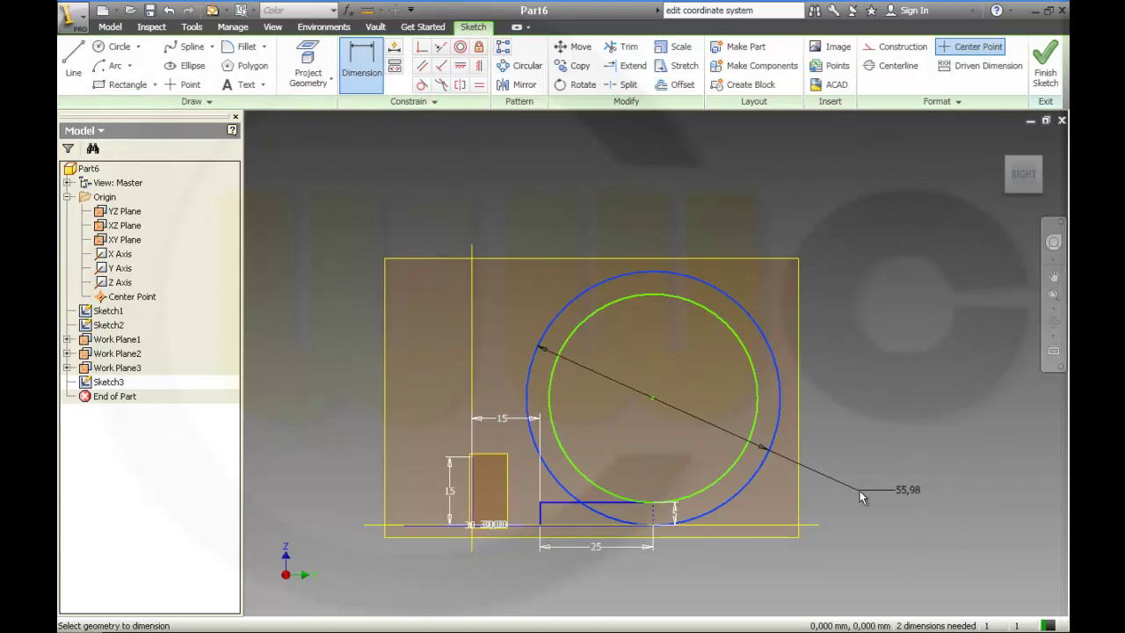
pyautogui.click(859, 496)
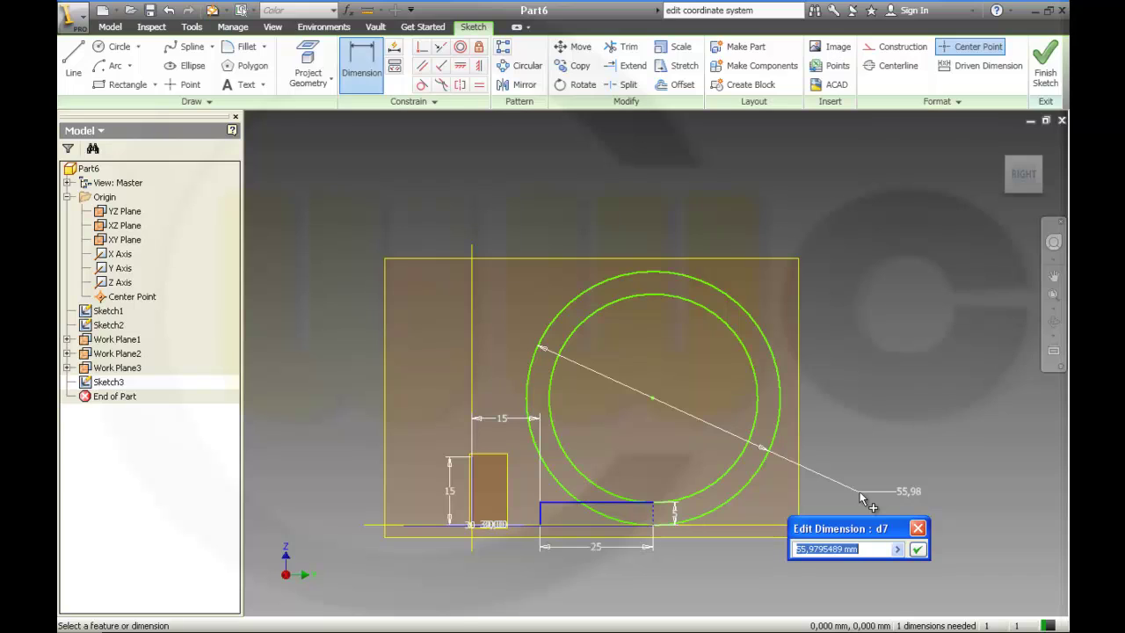
pyautogui.write('150')
pyautogui.press('Return')
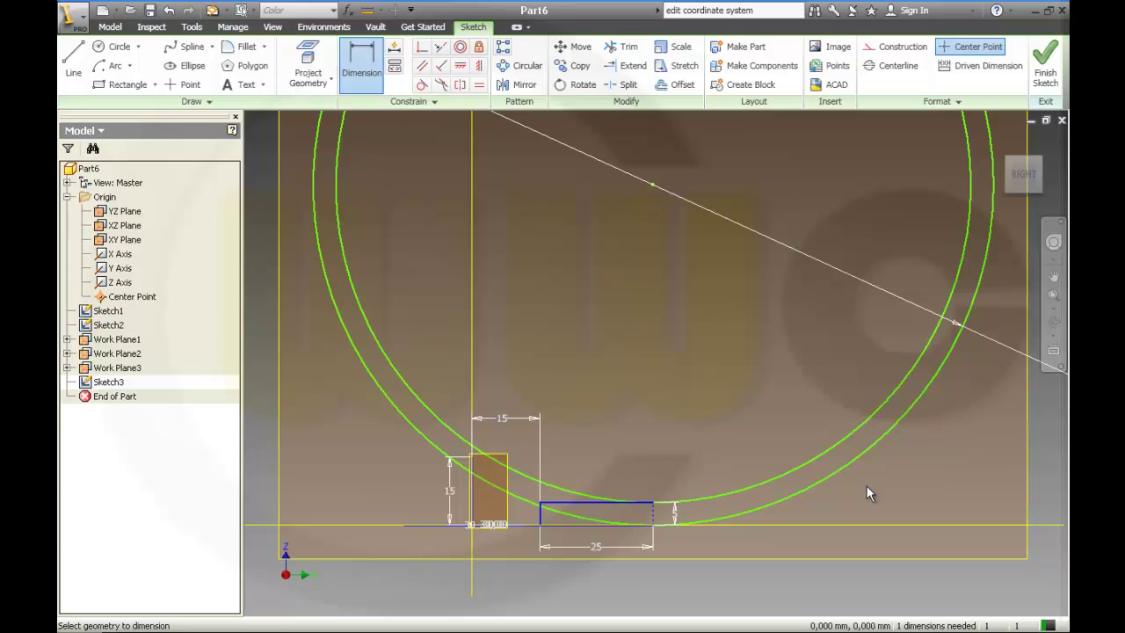
# Dismiss the over-constraint warning and add a final constraint to fully constrain Sketch3
pyautogui.click(477, 70)
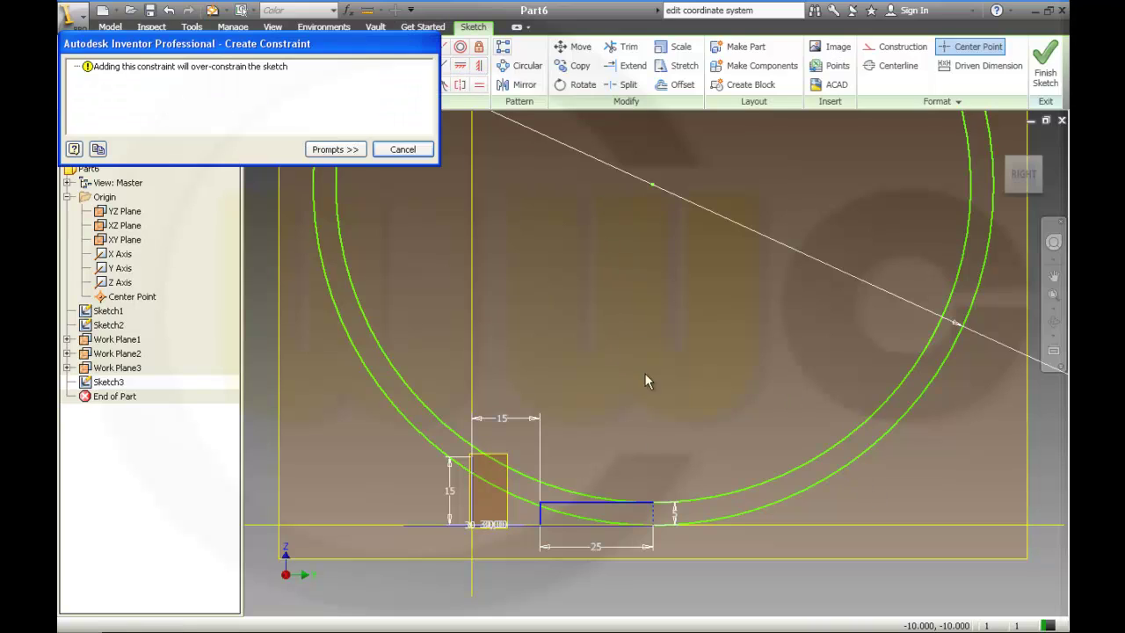
pyautogui.click(402, 149)
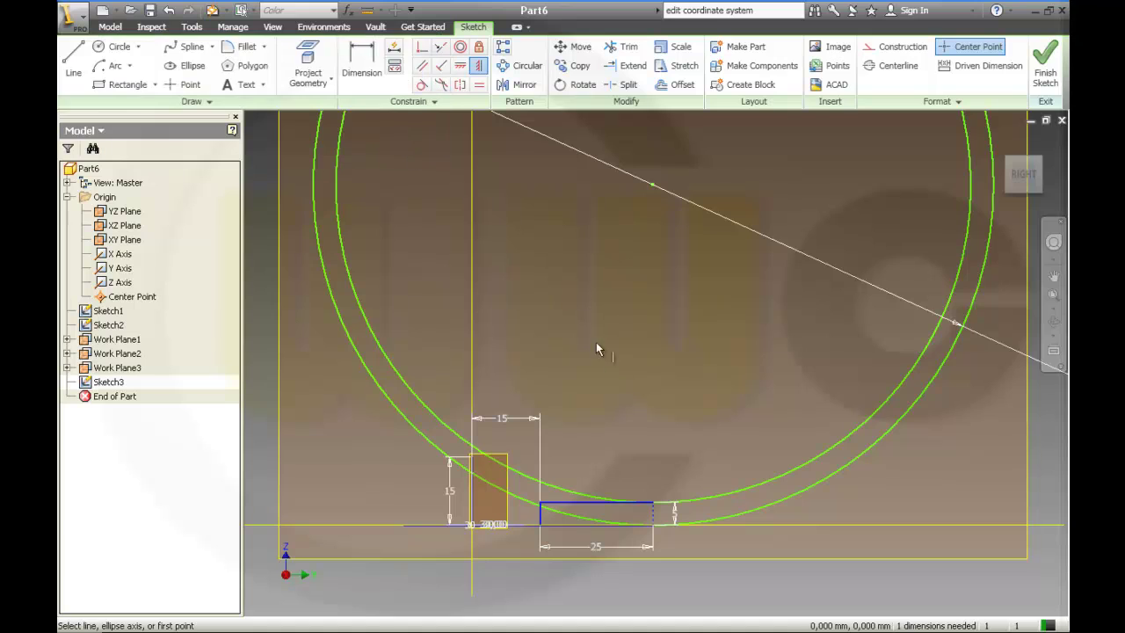
pyautogui.click(654, 508)
pyautogui.click(652, 185)
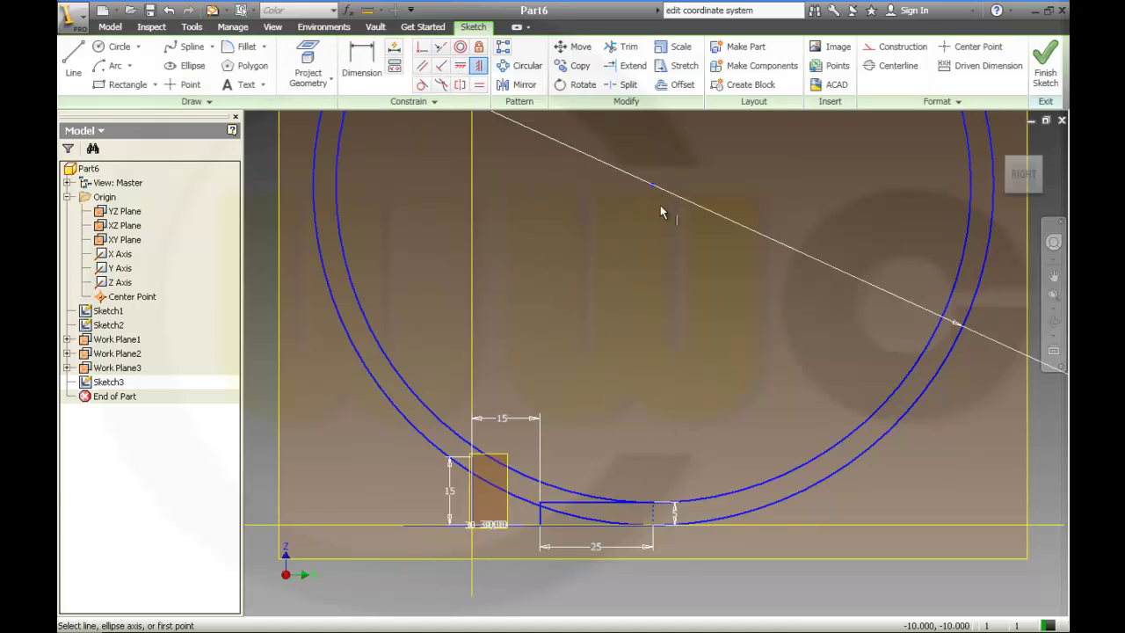
pyautogui.scroll(-5, 734, 361)
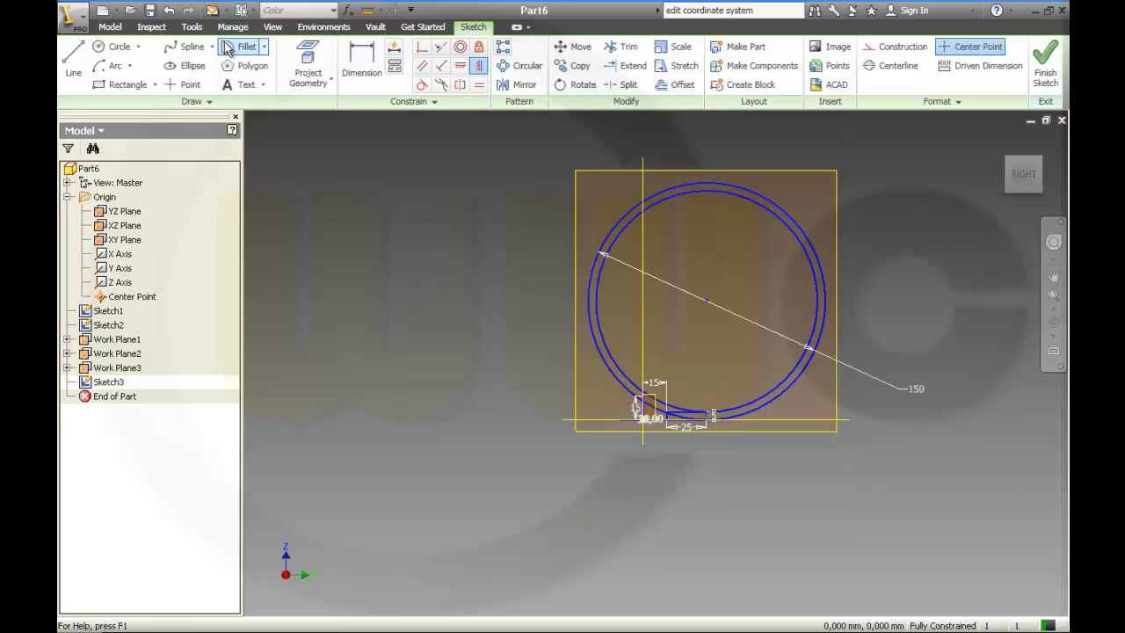
# Draw a 20 by 10 rectangle beside the circles
pyautogui.click(128, 84)
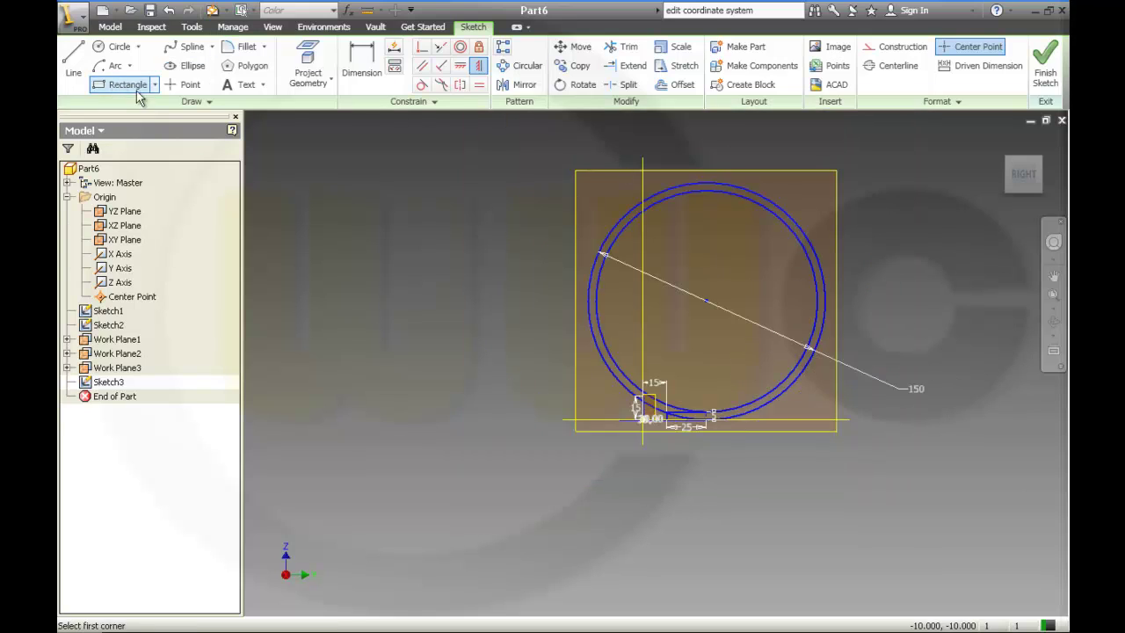
pyautogui.click(788, 284)
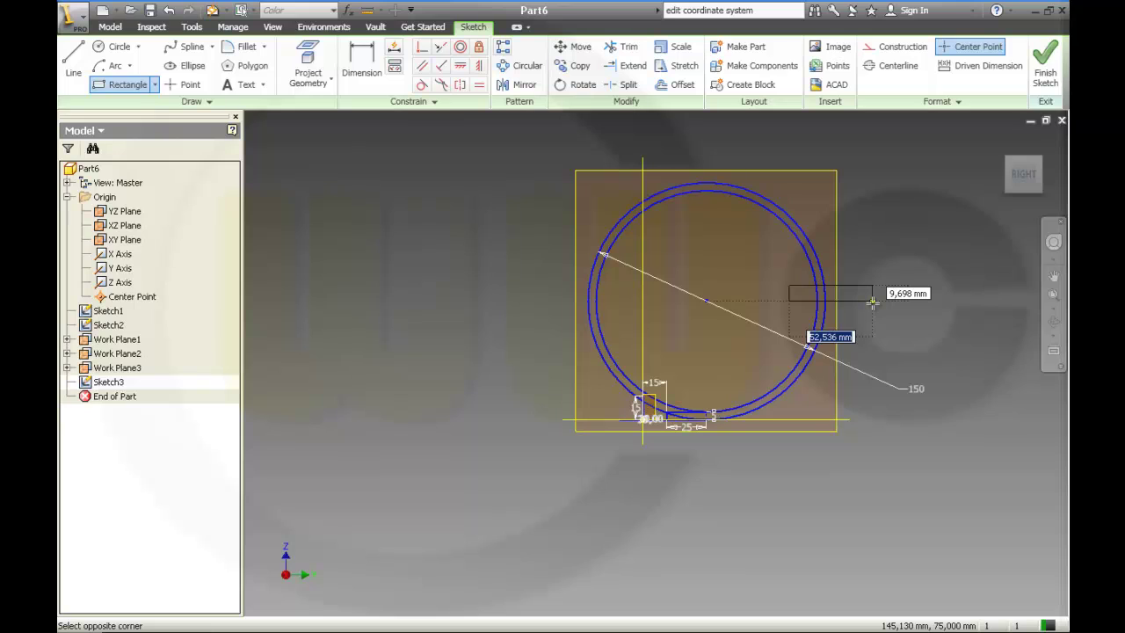
pyautogui.write('20')
pyautogui.press('Tab')
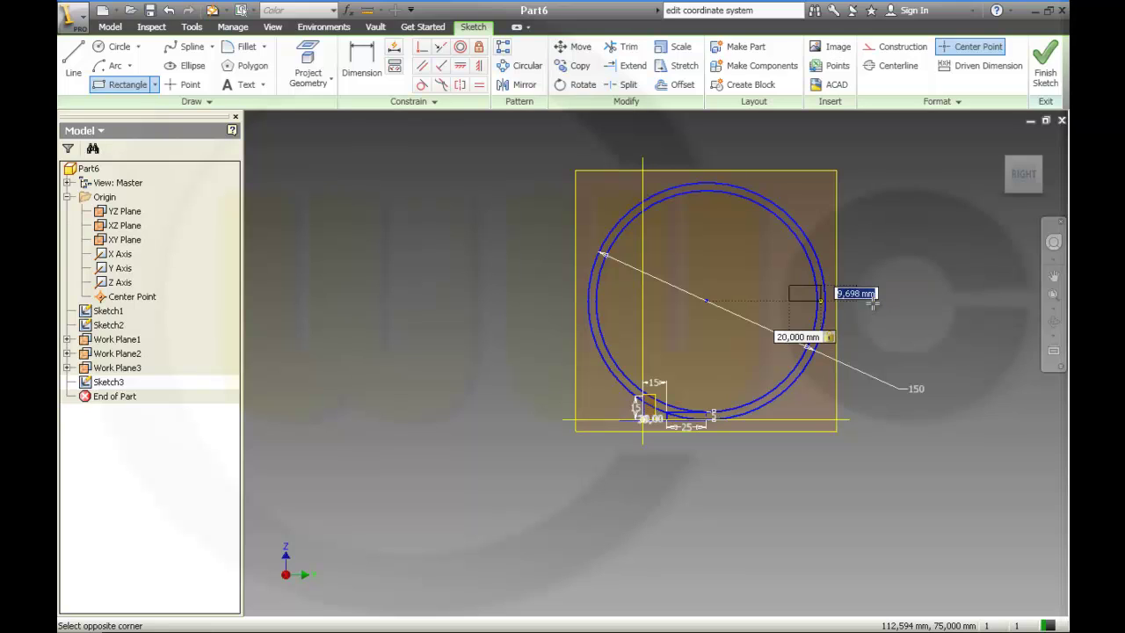
pyautogui.write('10')
pyautogui.press('Return')
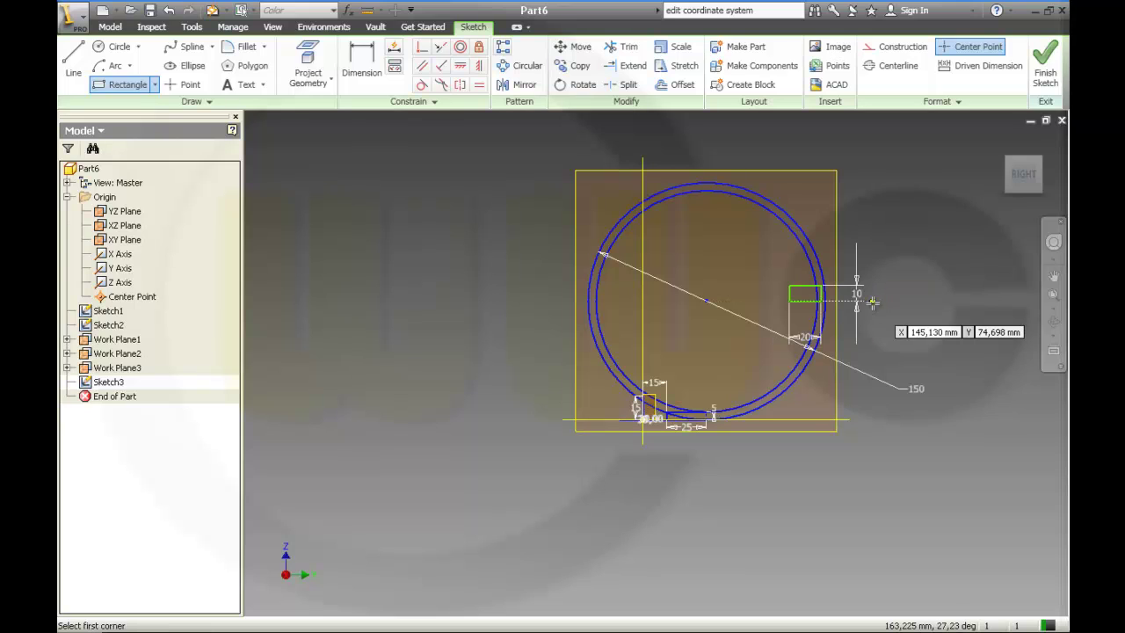
# Align the new rectangle horizontally and make its edge tangent to the circle
pyautogui.click(459, 65)
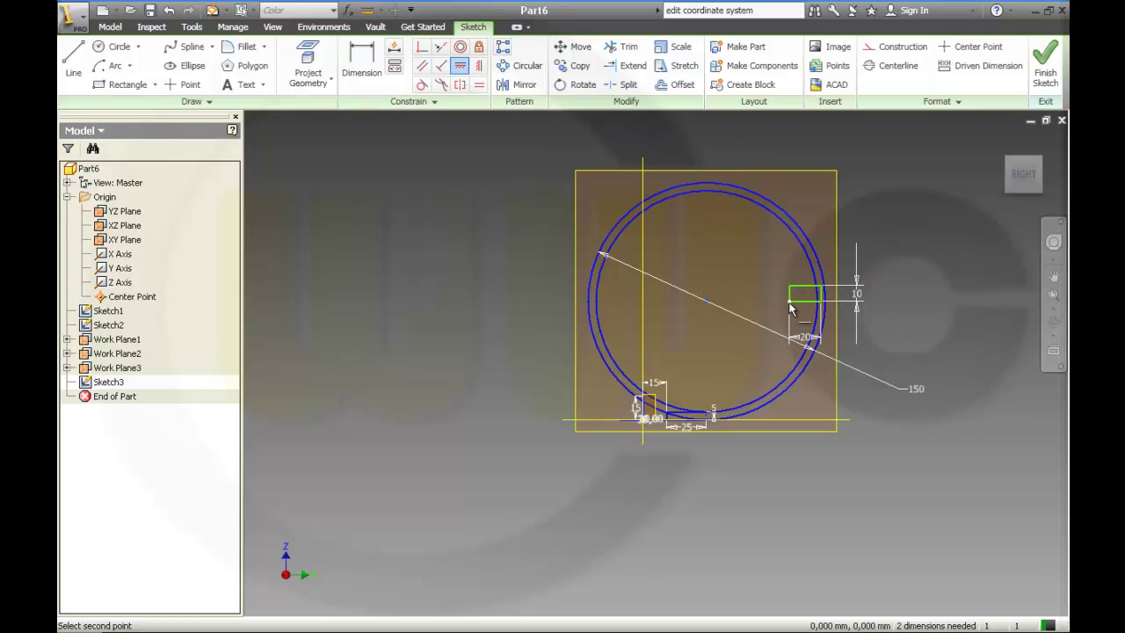
pyautogui.click(737, 314)
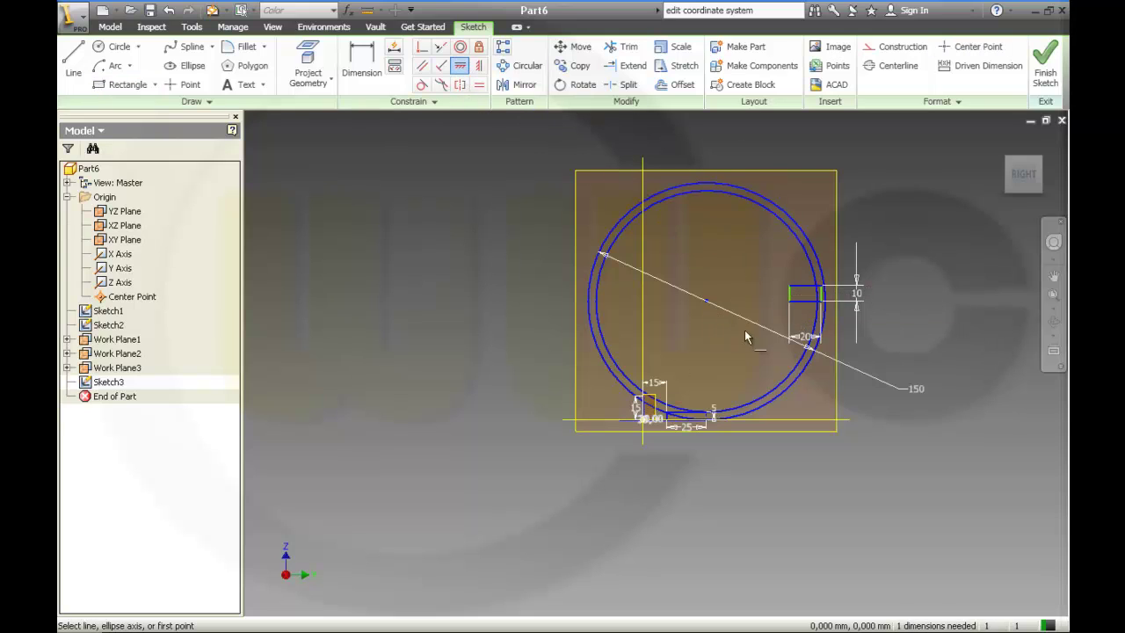
pyautogui.click(422, 84)
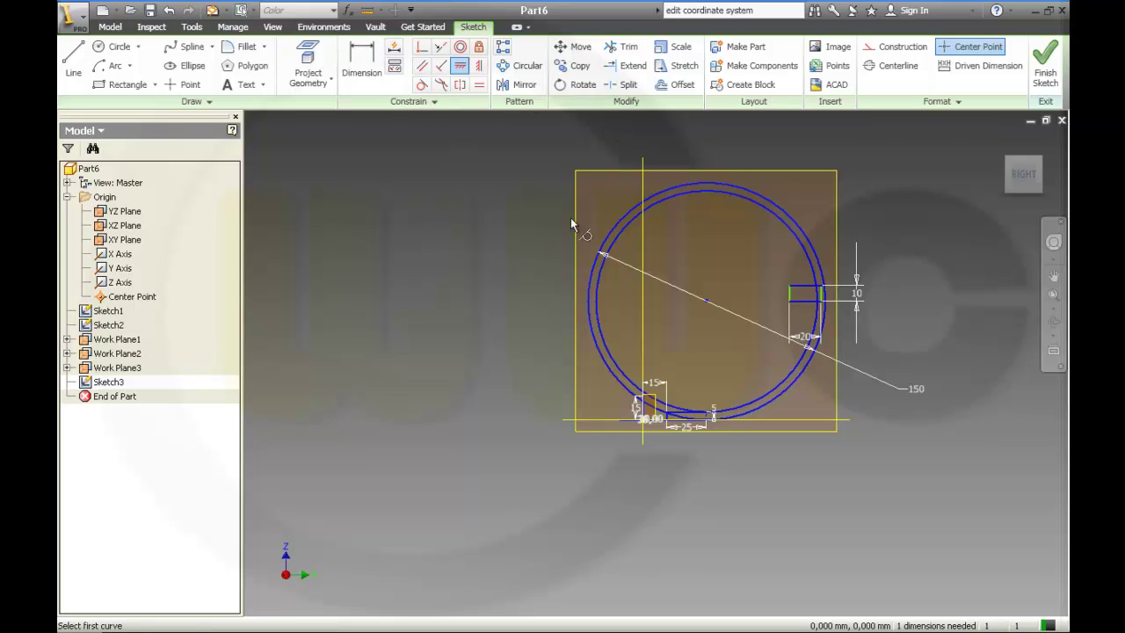
pyautogui.click(802, 300)
pyautogui.click(812, 281)
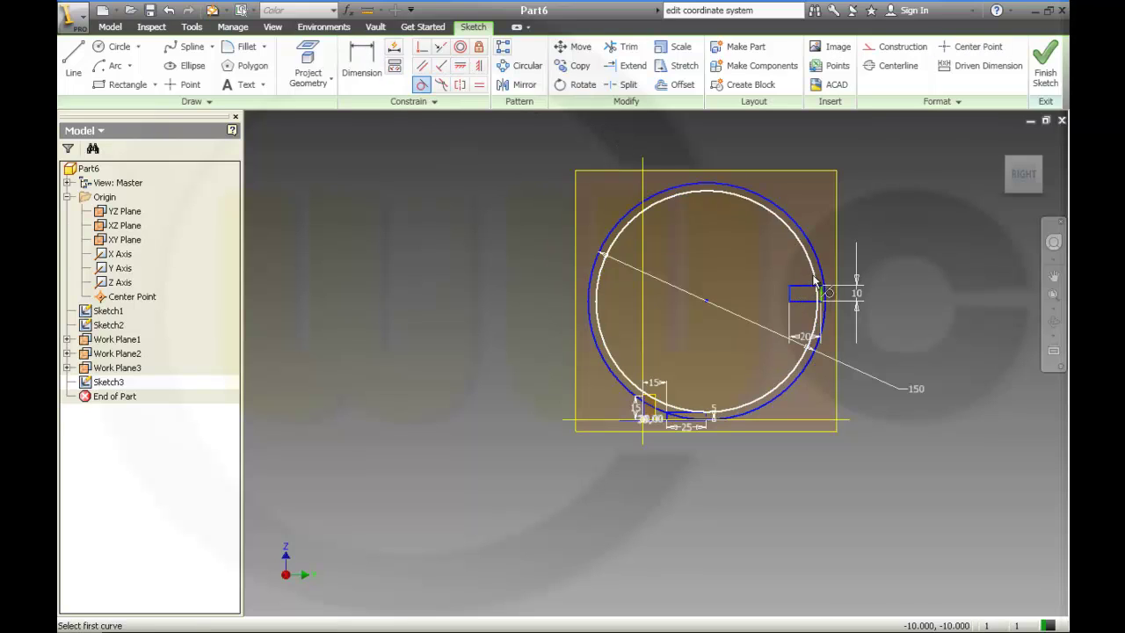
pyautogui.scroll(3, 901, 349)
pyautogui.scroll(-3, 901, 349)
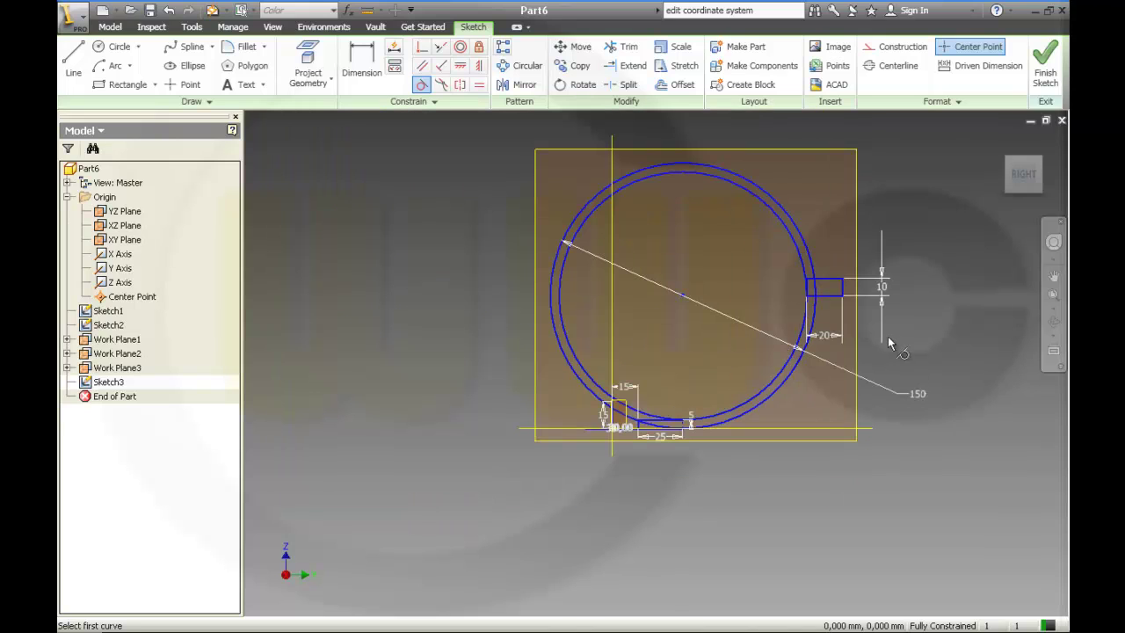
# Trim the unwanted circle portions and the rectangle's short edge, then add a horizontal constraint to fully constrain
pyautogui.click(622, 47)
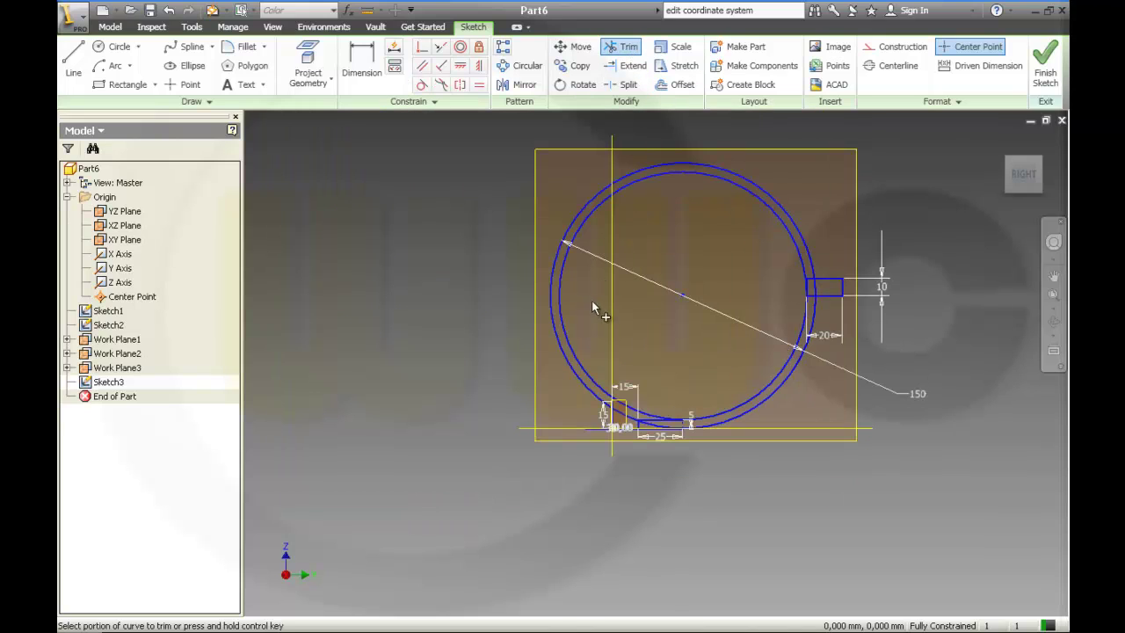
pyautogui.click(580, 362)
pyautogui.click(569, 367)
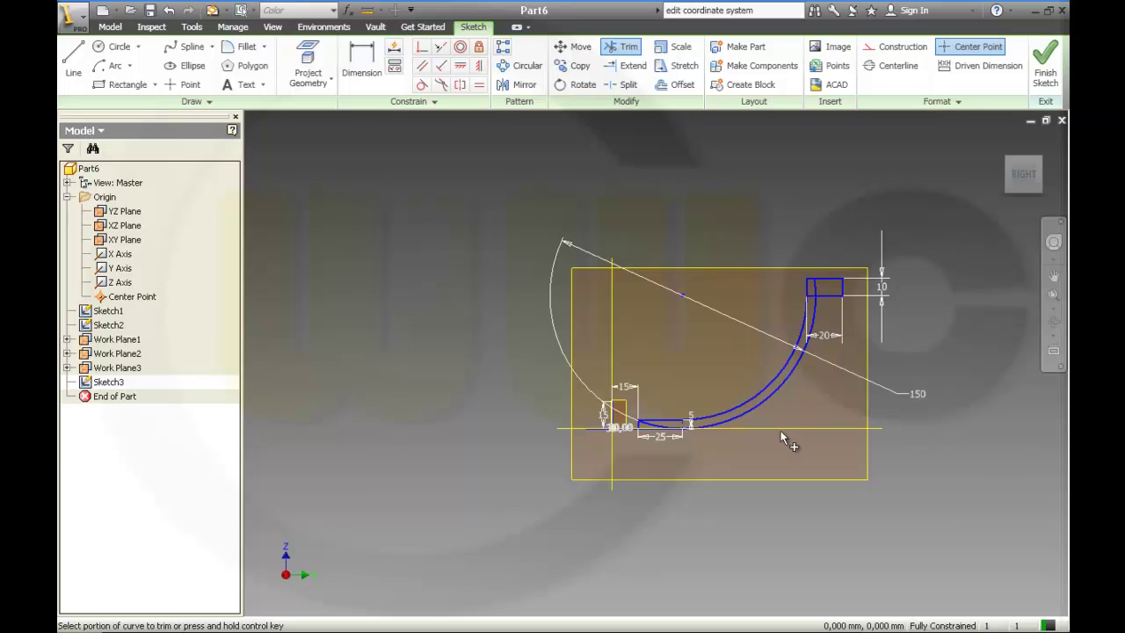
pyautogui.scroll(5, 730, 429)
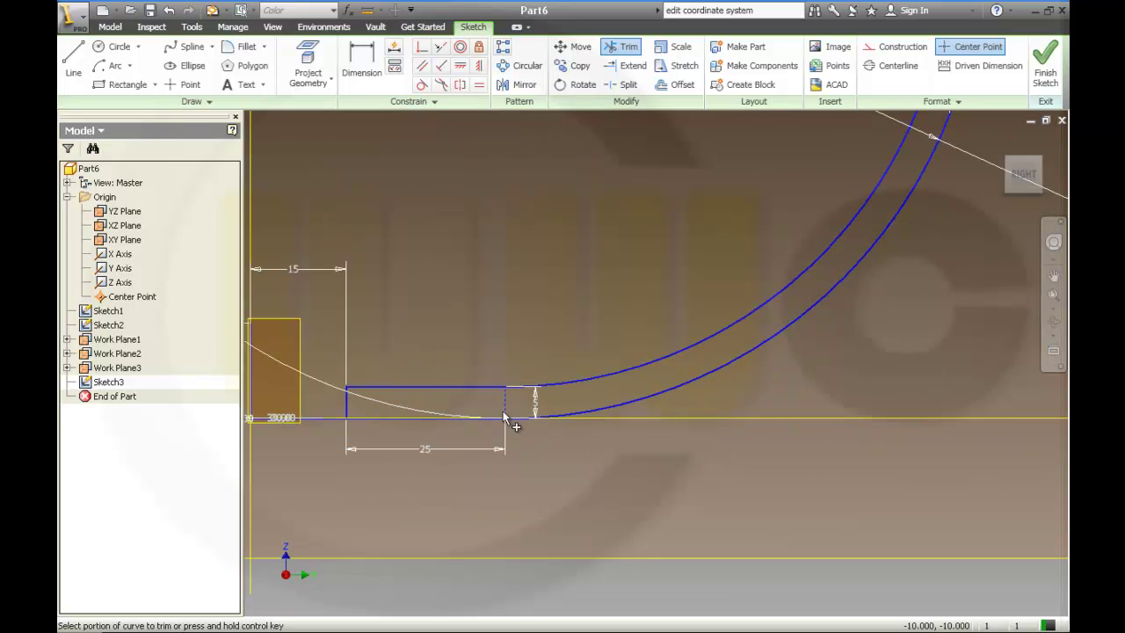
pyautogui.scroll(-3, 814, 373)
pyautogui.scroll(1, 926, 245)
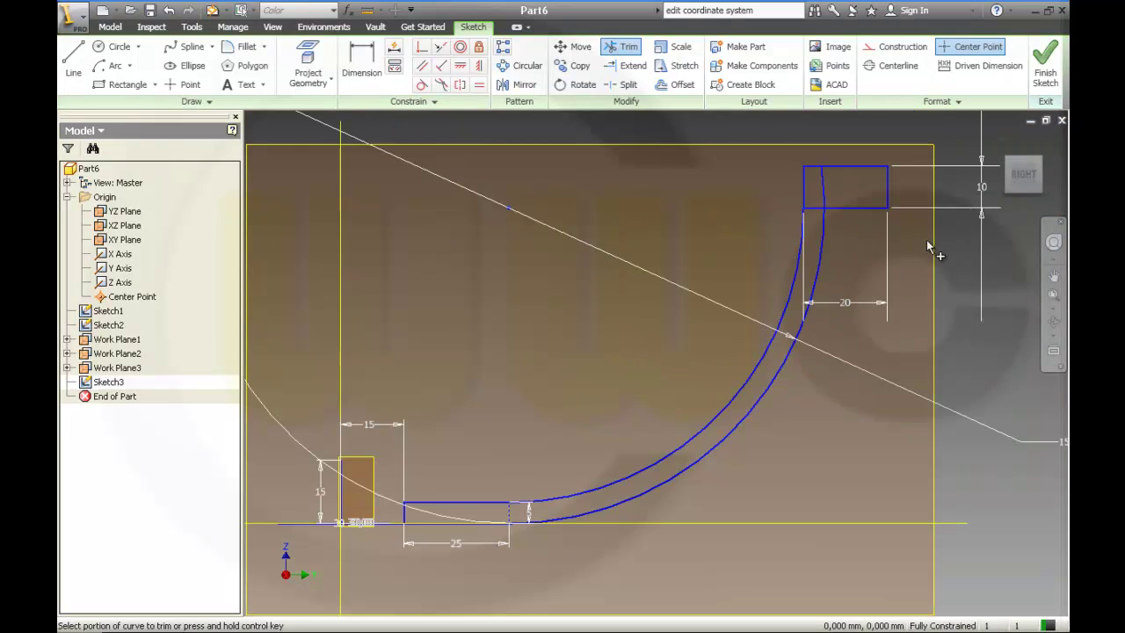
pyautogui.scroll(2, 873, 234)
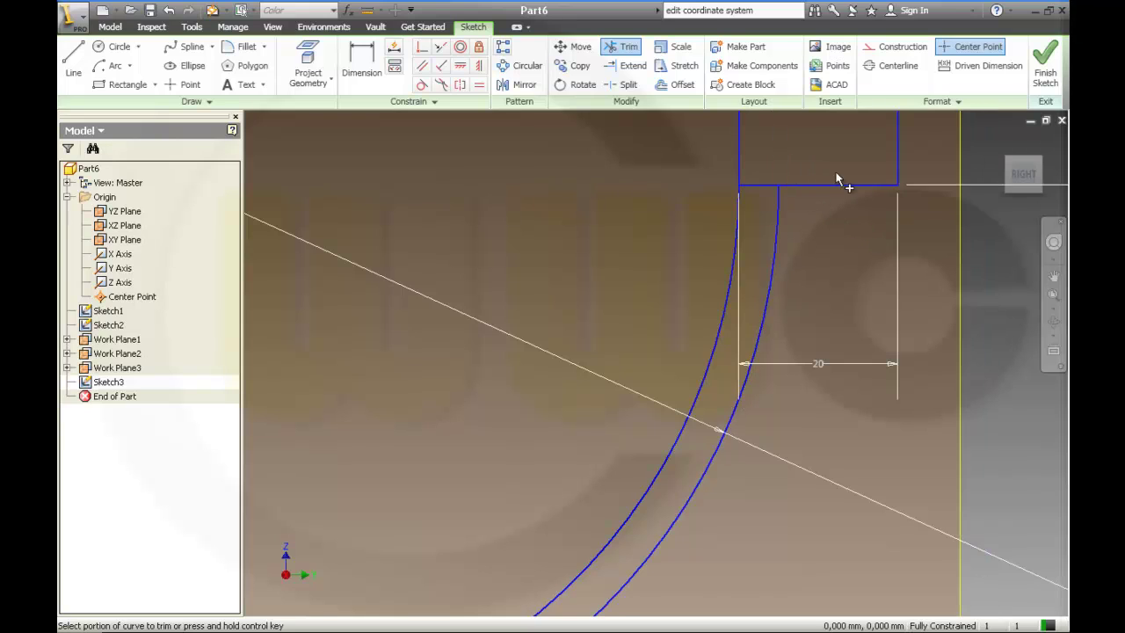
pyautogui.scroll(-2, 849, 274)
pyautogui.click(798, 220)
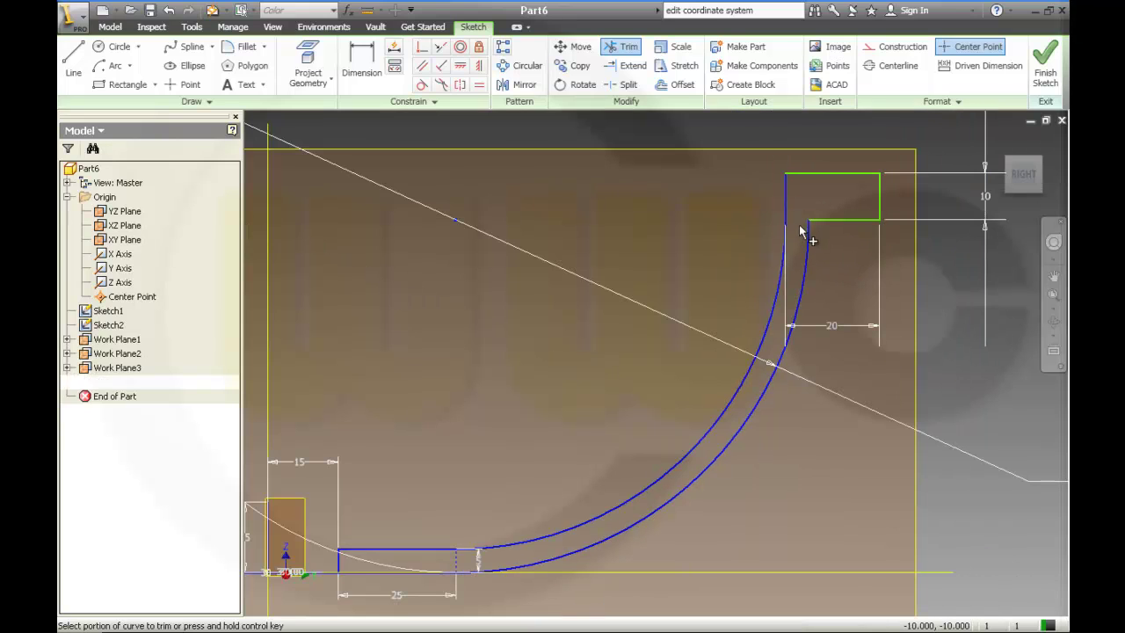
pyautogui.scroll(-2, 472, 179)
pyautogui.click(459, 66)
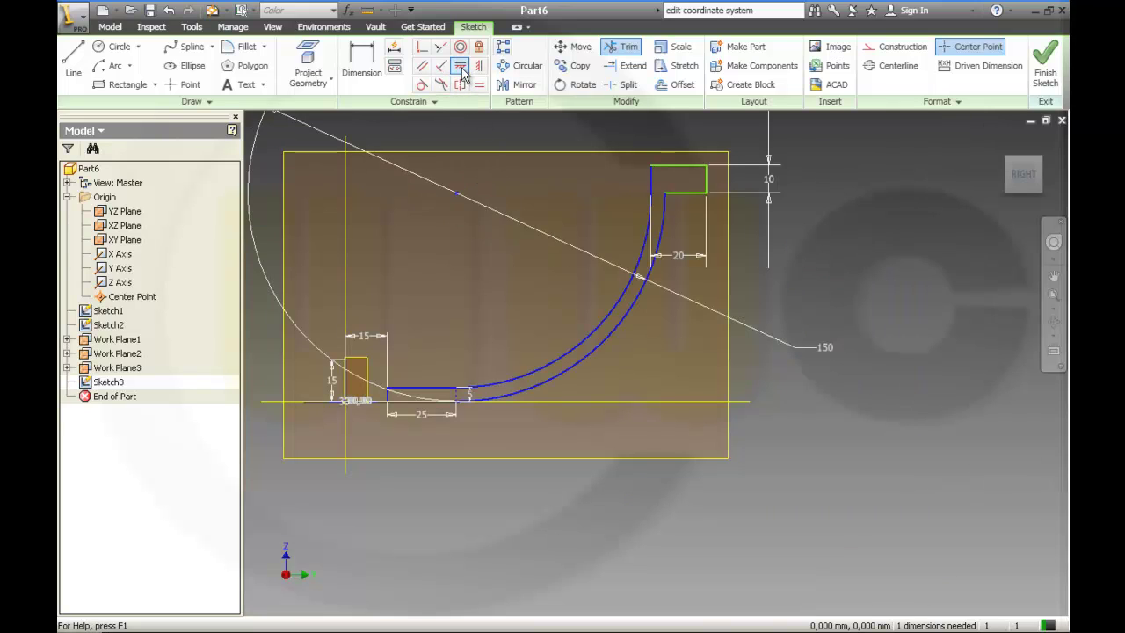
pyautogui.click(676, 193)
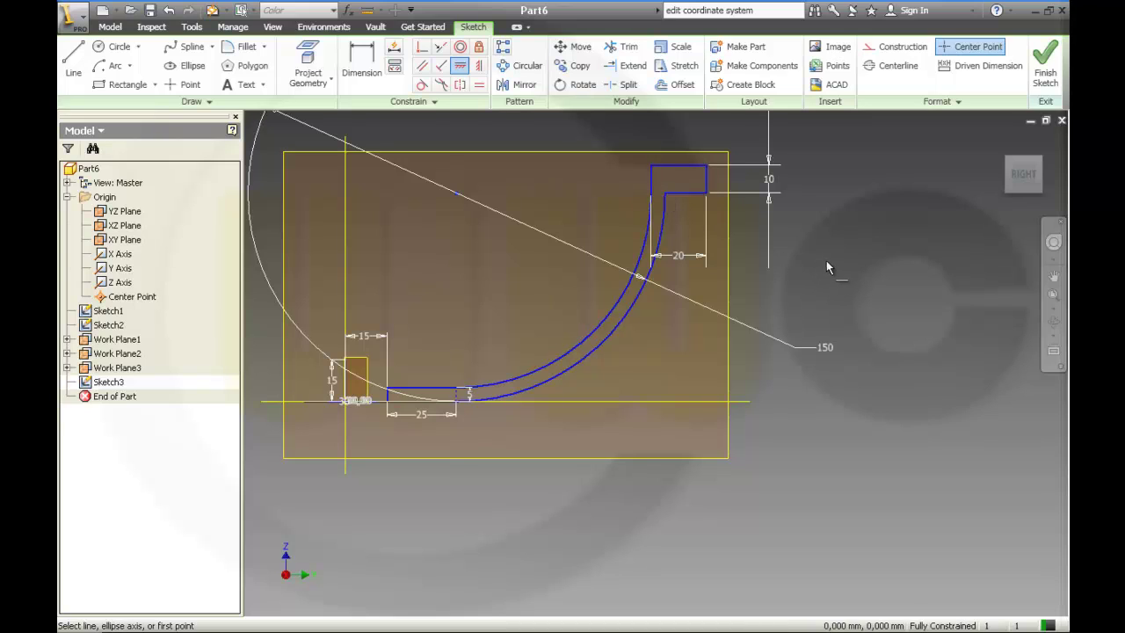
# Finish Sketch3 and copy its profile onto Work Plane1, Work Plane2, Work Plane3 and the XZ Plane
pyautogui.click(1045, 72)
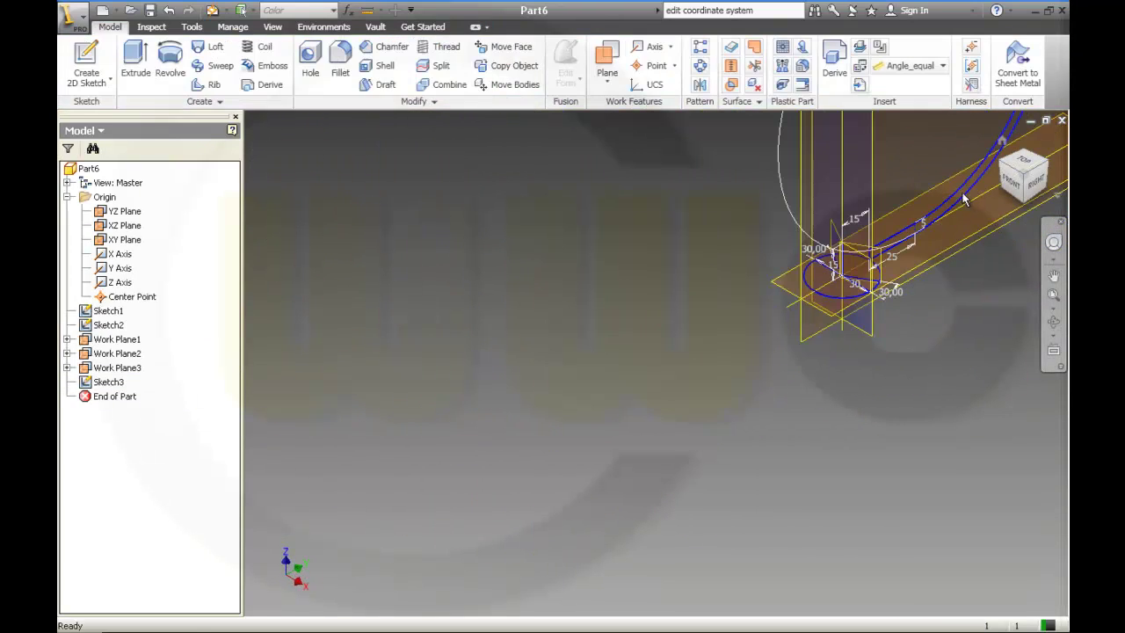
pyautogui.moveTo(996, 118); pyautogui.dragTo(694, 369, button='middle')
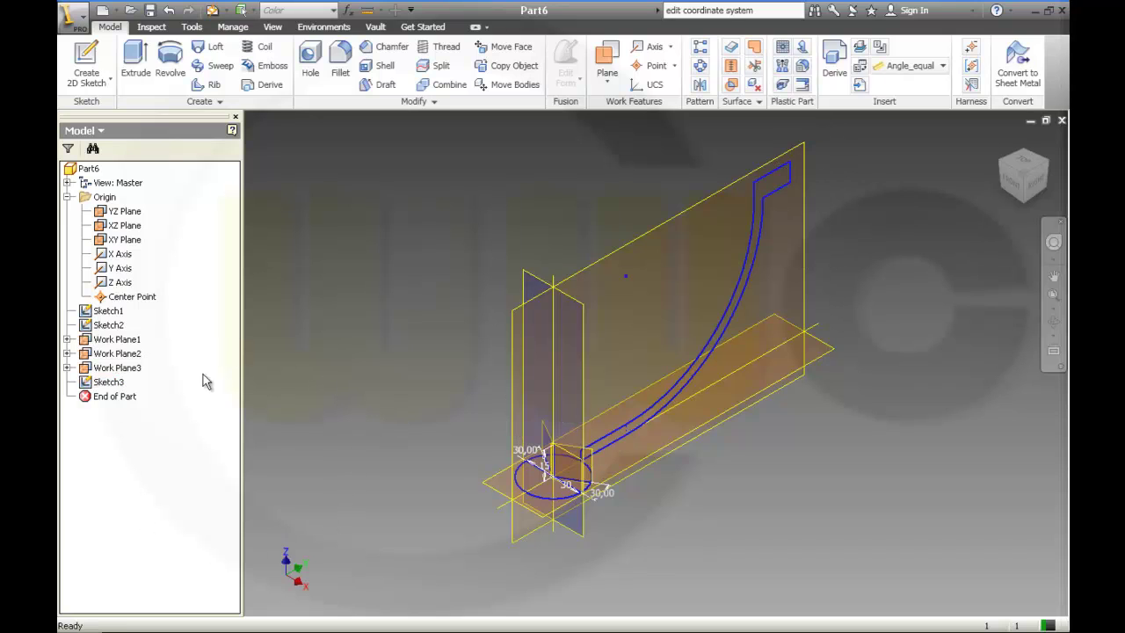
pyautogui.click(113, 382)
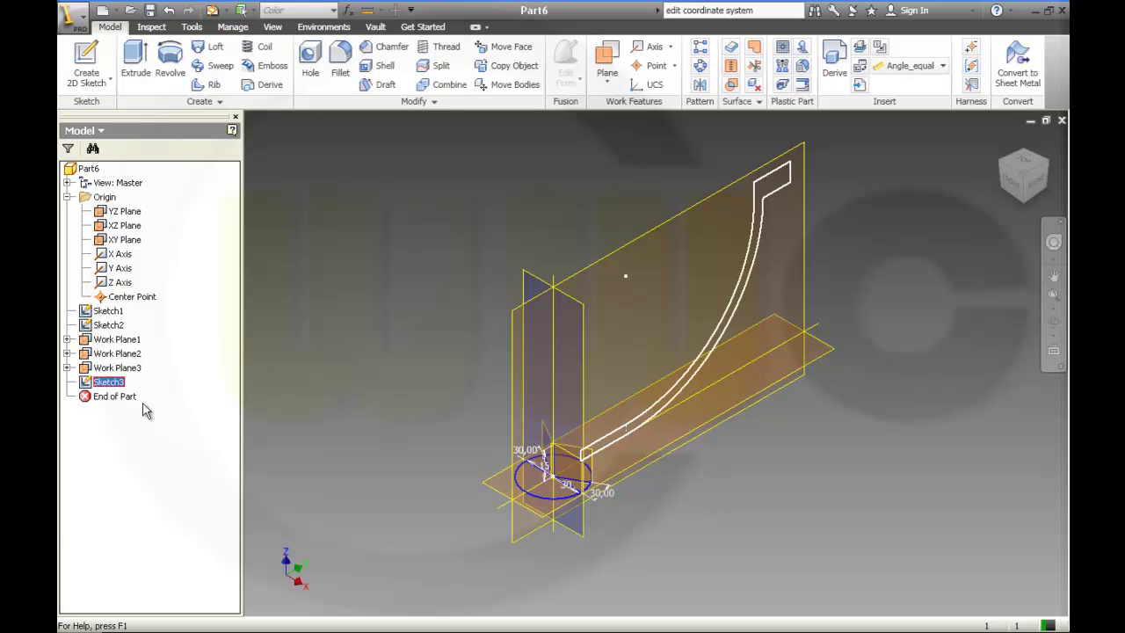
pyautogui.click(125, 340)
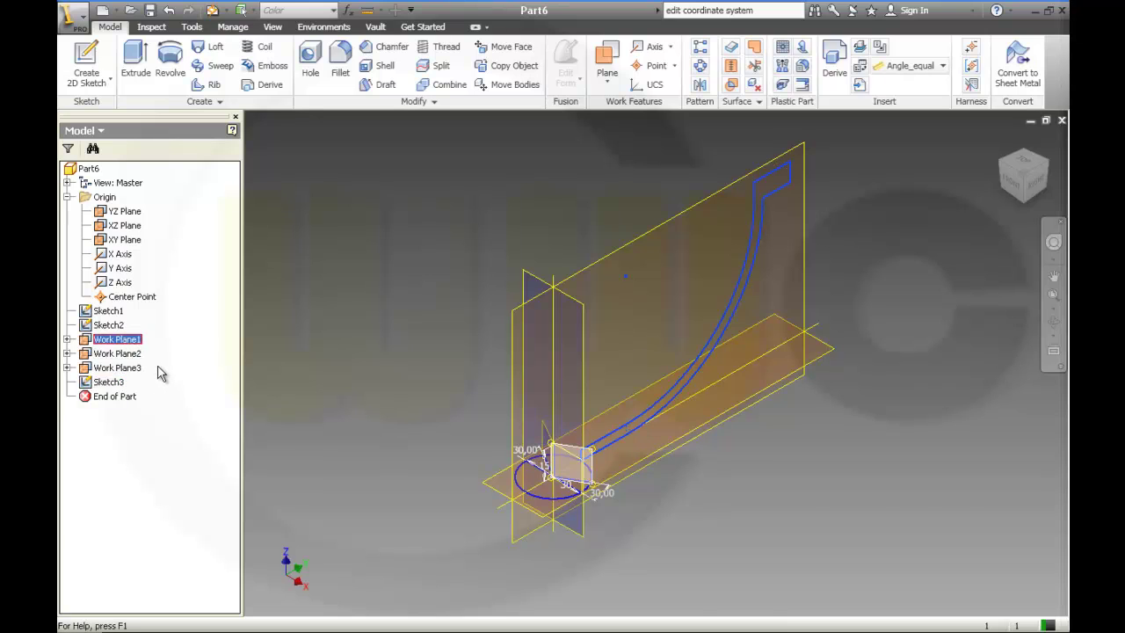
pyautogui.click(132, 356)
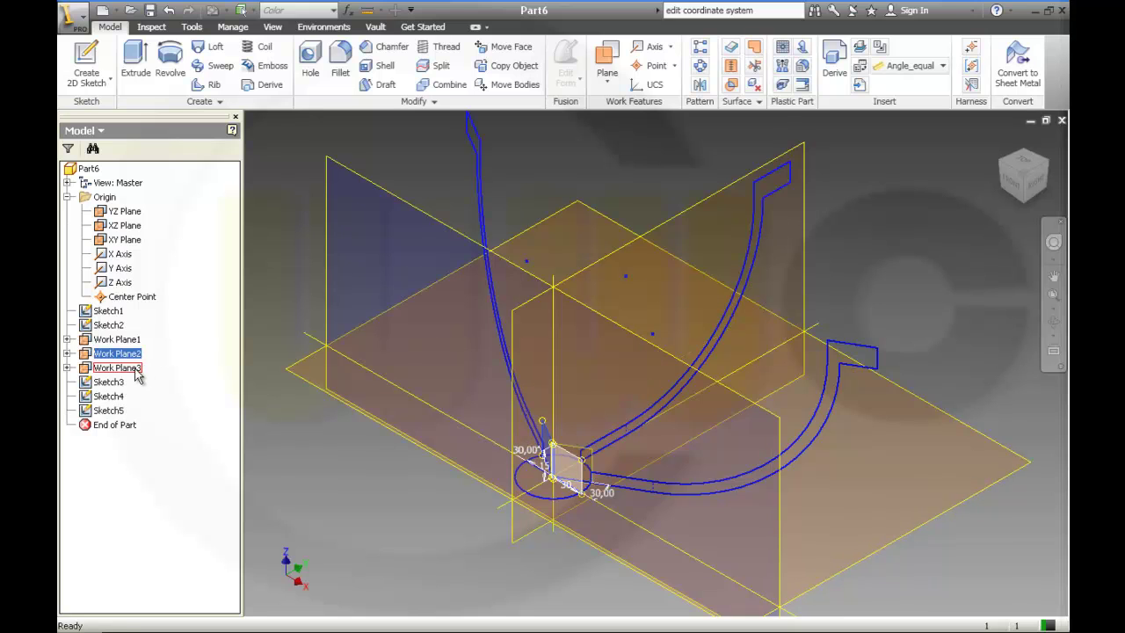
pyautogui.click(136, 370)
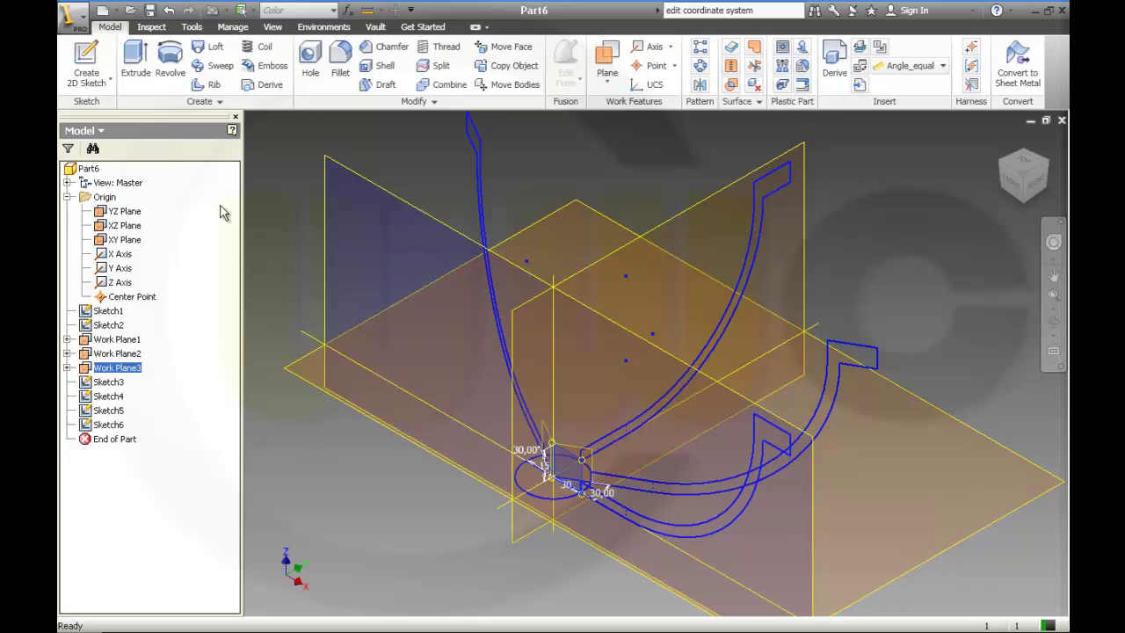
pyautogui.click(132, 225)
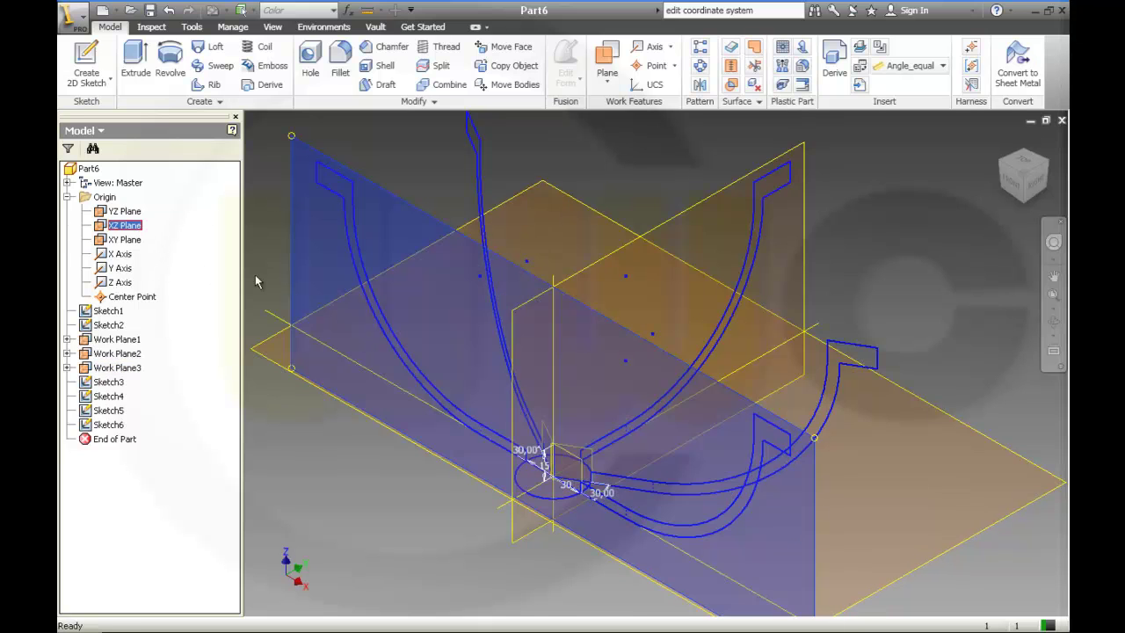
pyautogui.scroll(-4, 311, 434)
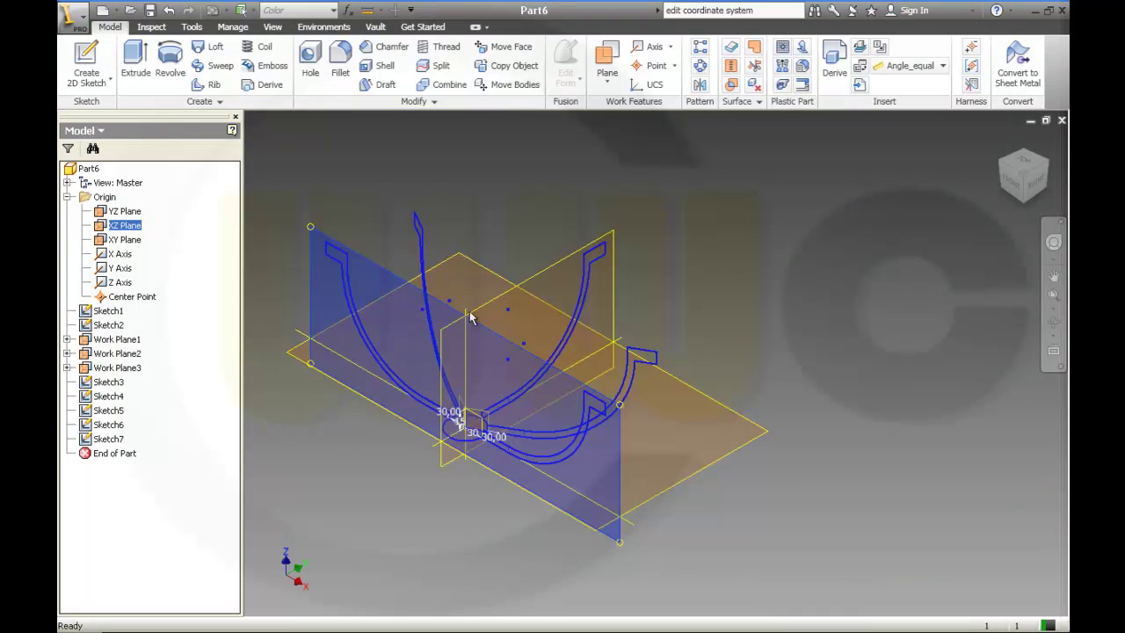
# Edit Sketch3, changing the 150 diameter to 240 and the 20 width to 10
pyautogui.doubleClick(105, 383)
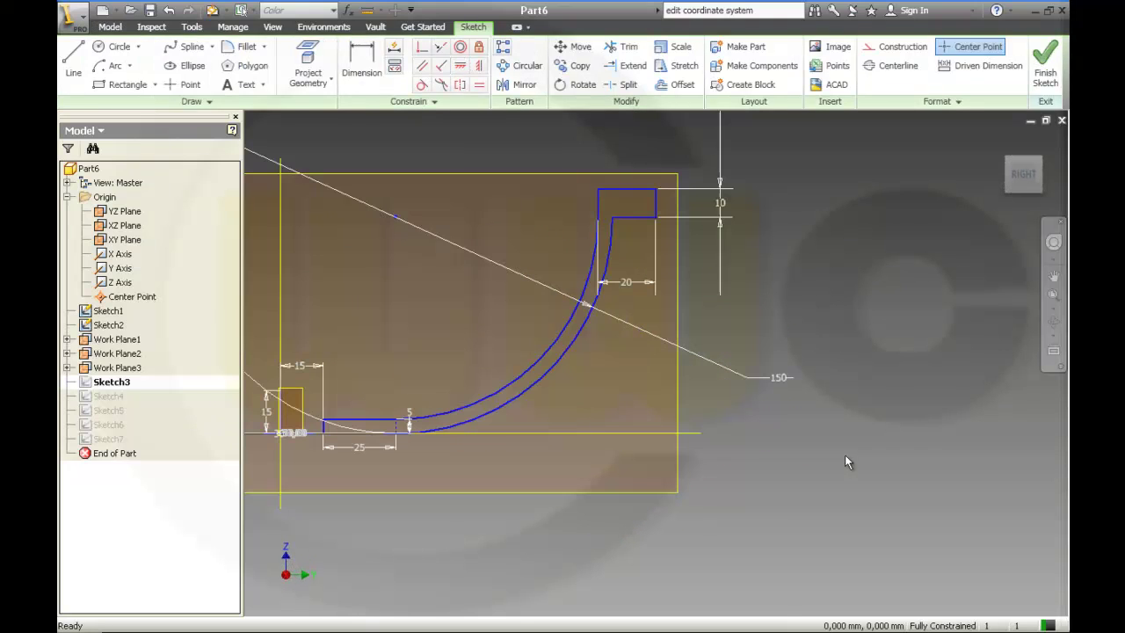
pyautogui.doubleClick(780, 378)
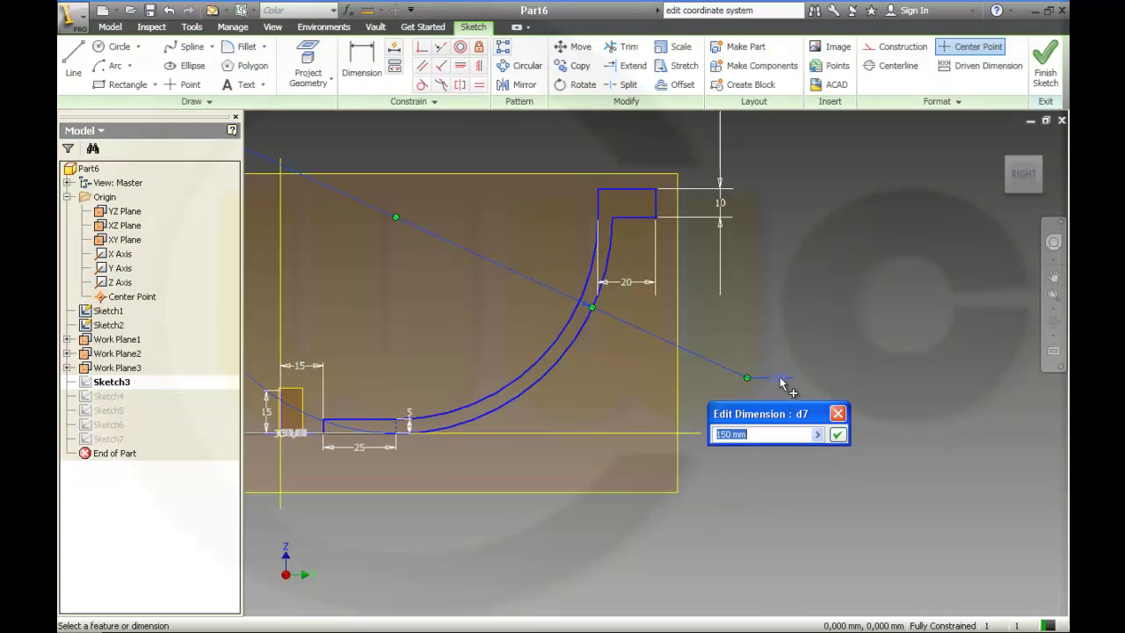
pyautogui.write('24')
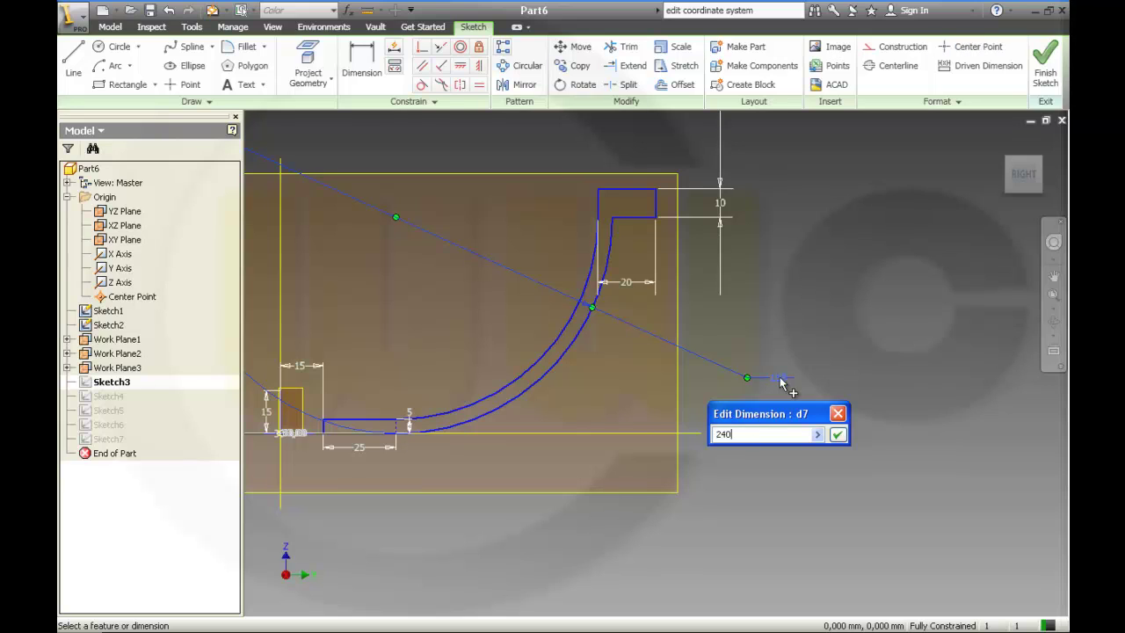
pyautogui.write('0')
pyautogui.press('Return')
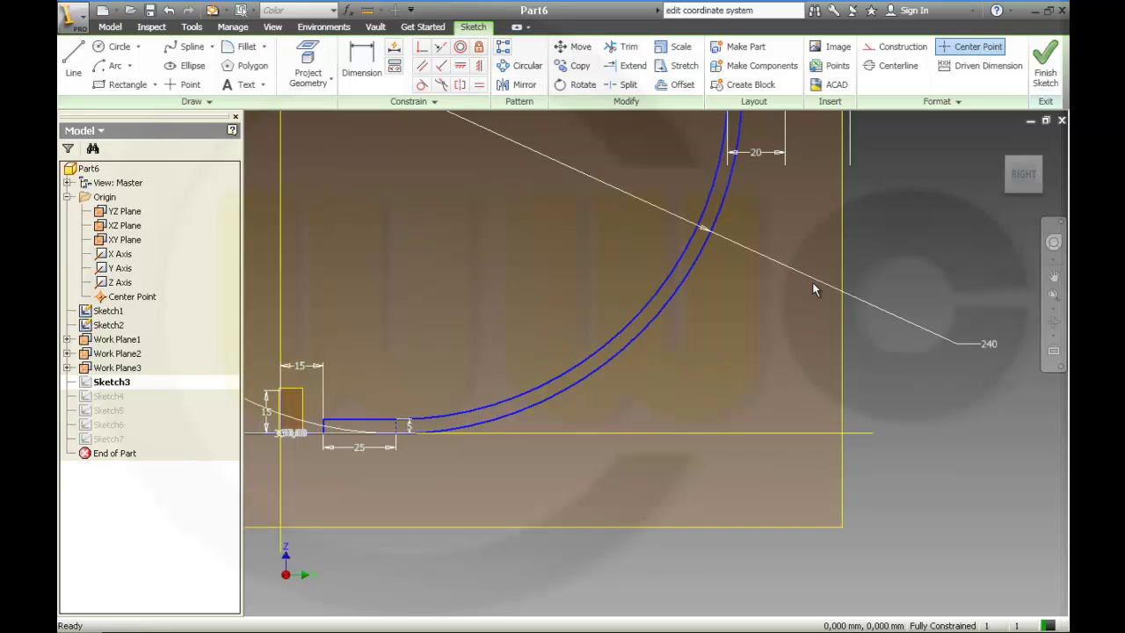
pyautogui.scroll(-3, 818, 277)
pyautogui.doubleClick(787, 204)
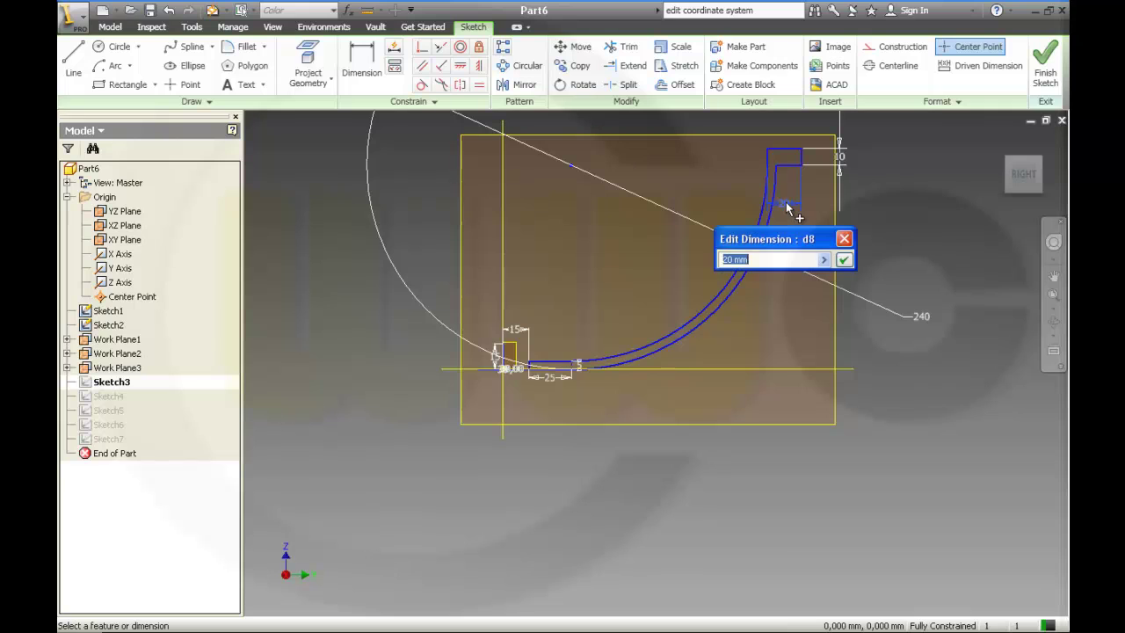
pyautogui.write('10')
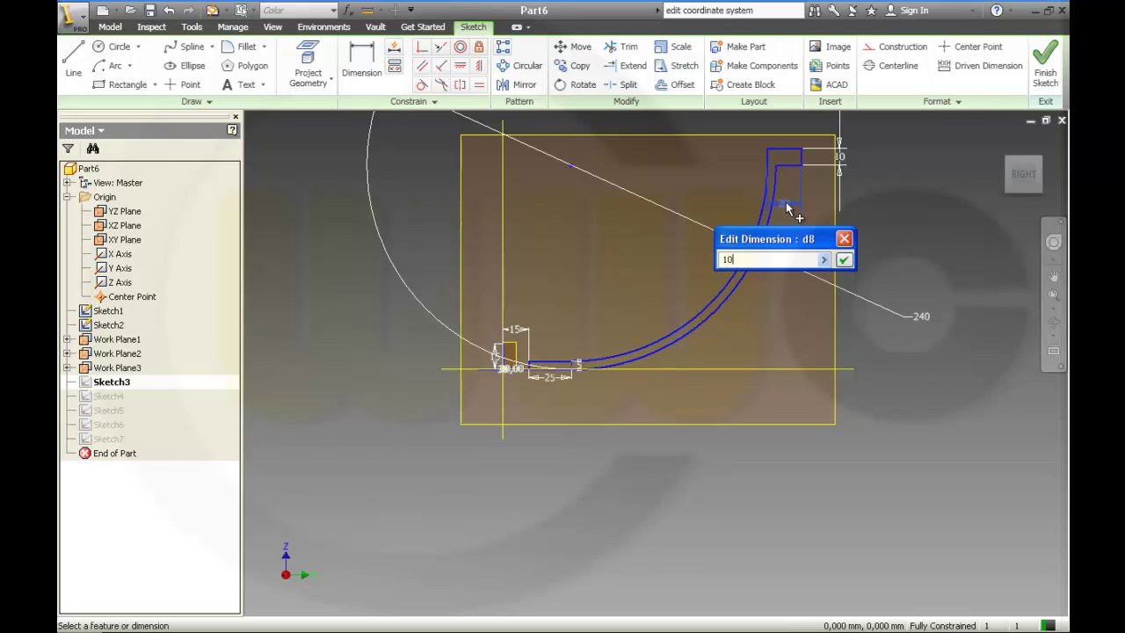
pyautogui.press('Return')
pyautogui.click(1045, 66)
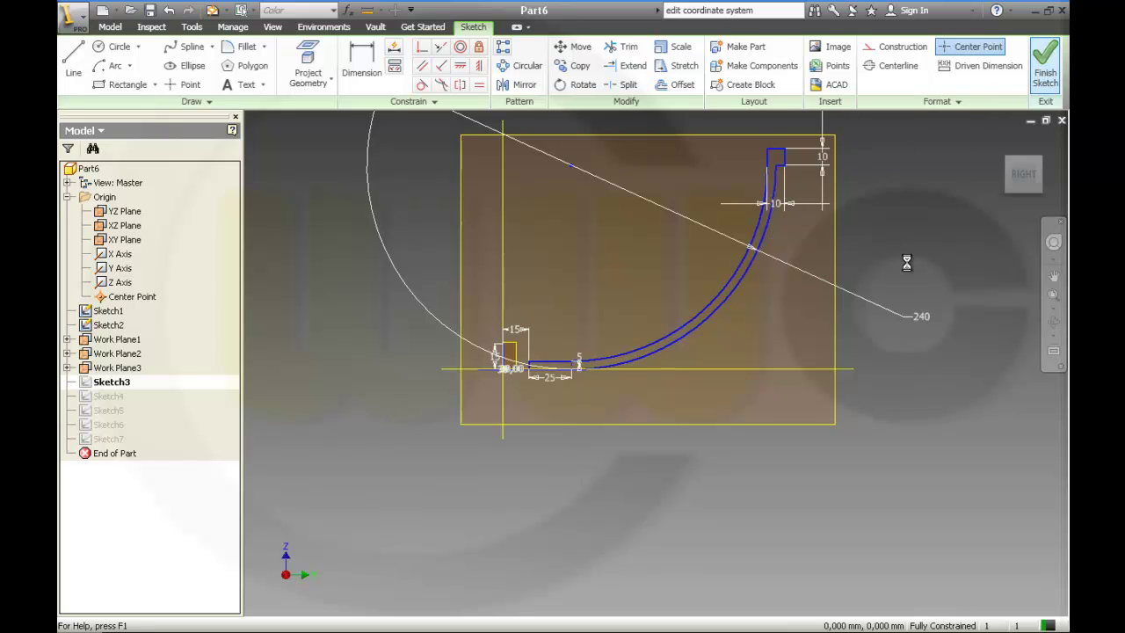
pyautogui.moveTo(831, 312); pyautogui.dragTo(877, 334, button='middle')
# Loft a solid through Sketch6, Sketch4, Sketch3, Sketch5 and Sketch7 in that order
pyautogui.click(209, 47)
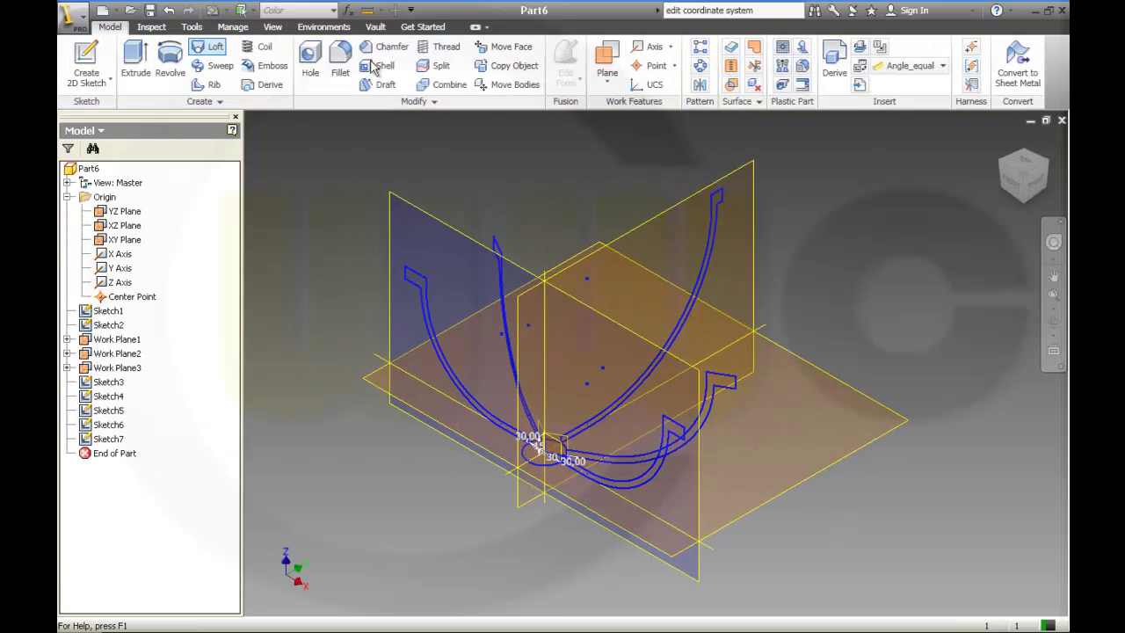
pyautogui.moveTo(865, 385)
pyautogui.mouseDown(button='middle')
pyautogui.moveTo(725, 430)
pyautogui.moveTo(673, 470)
pyautogui.mouseUp(button='middle')
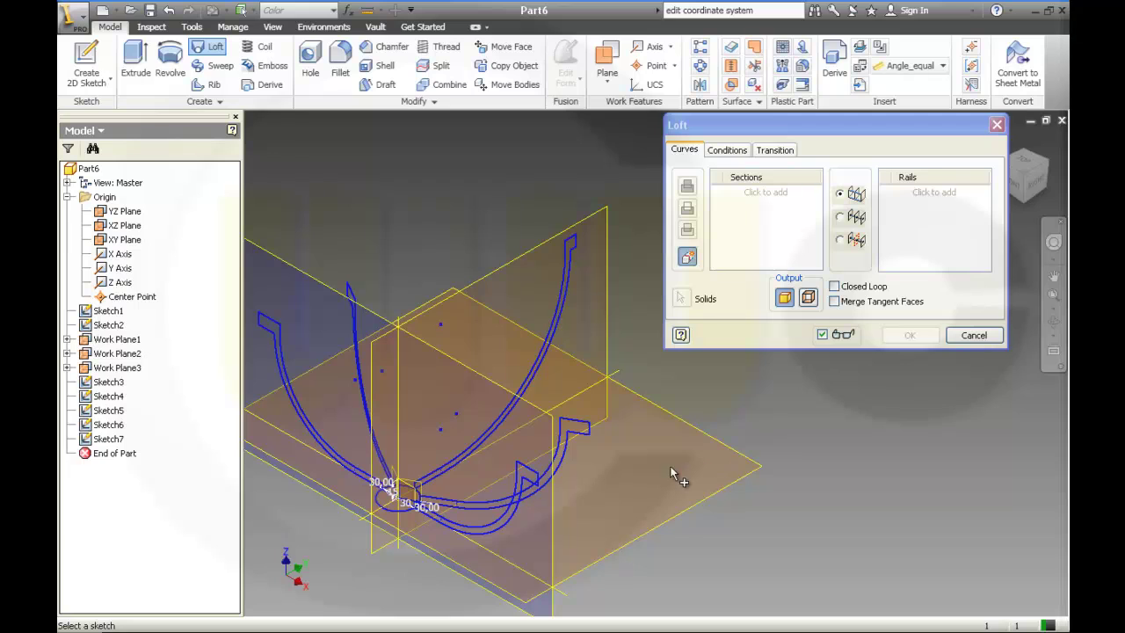
pyautogui.click(539, 472)
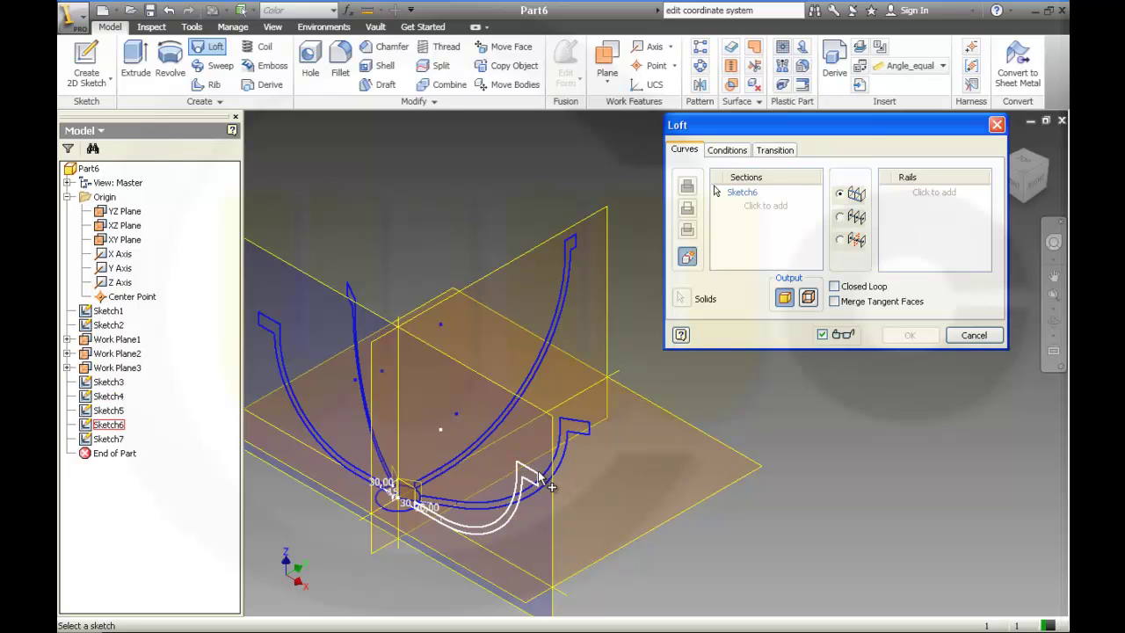
pyautogui.click(589, 422)
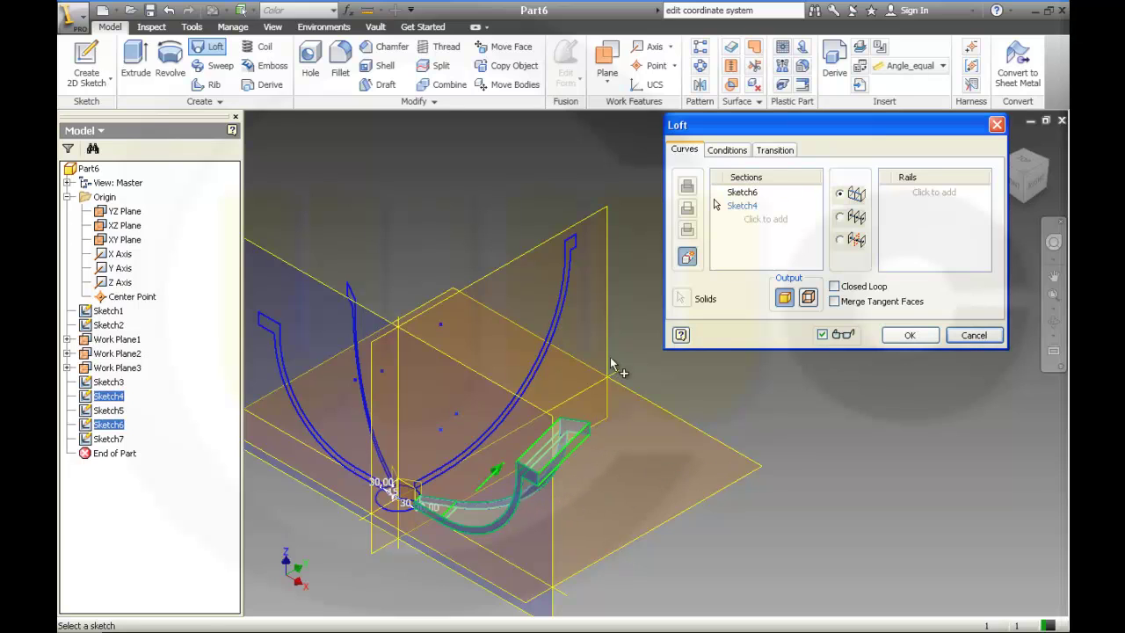
pyautogui.click(576, 232)
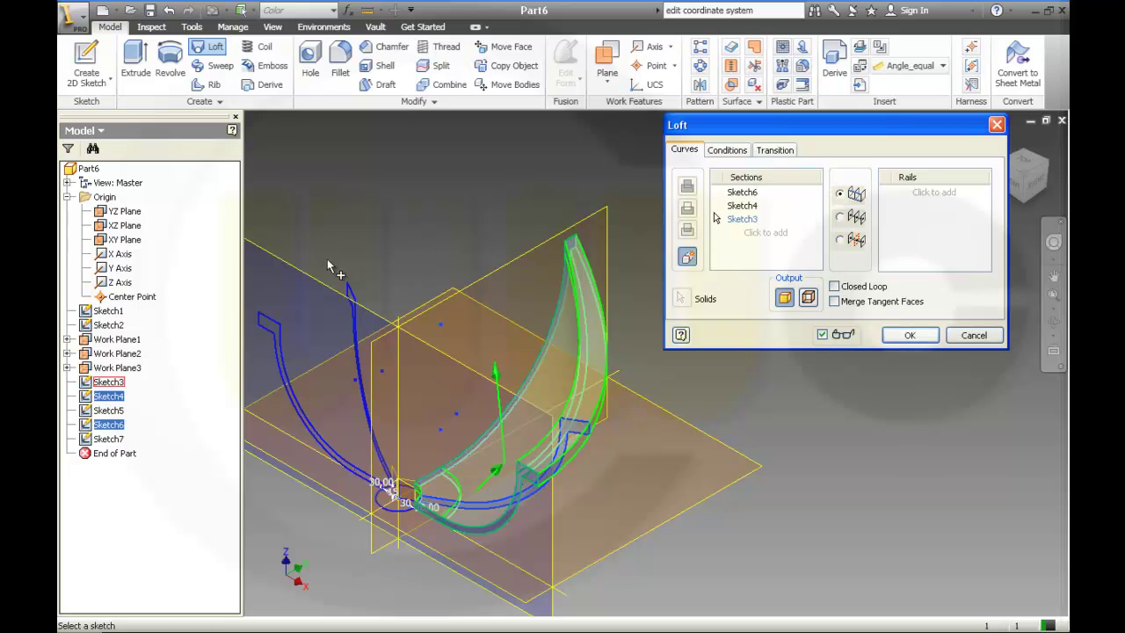
pyautogui.click(354, 294)
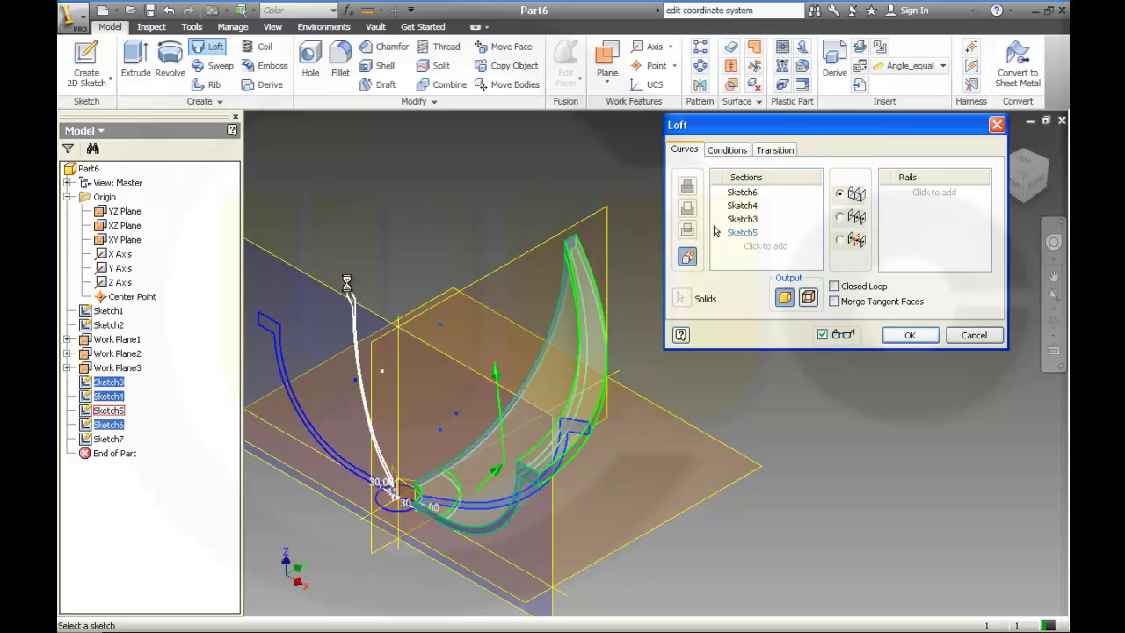
pyautogui.click(274, 311)
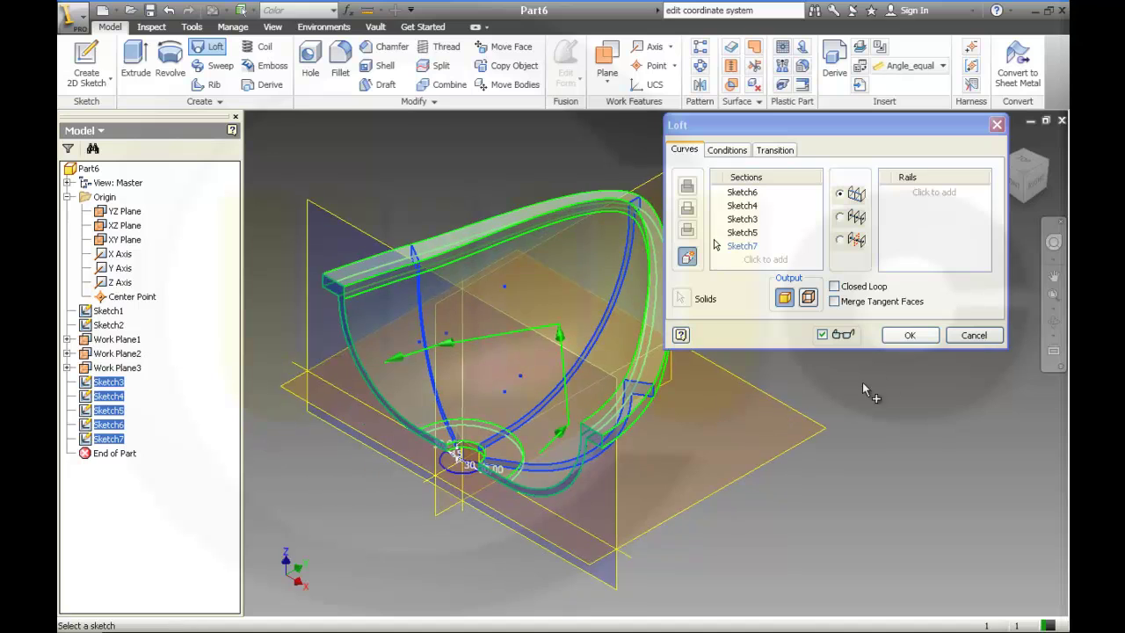
pyautogui.click(908, 337)
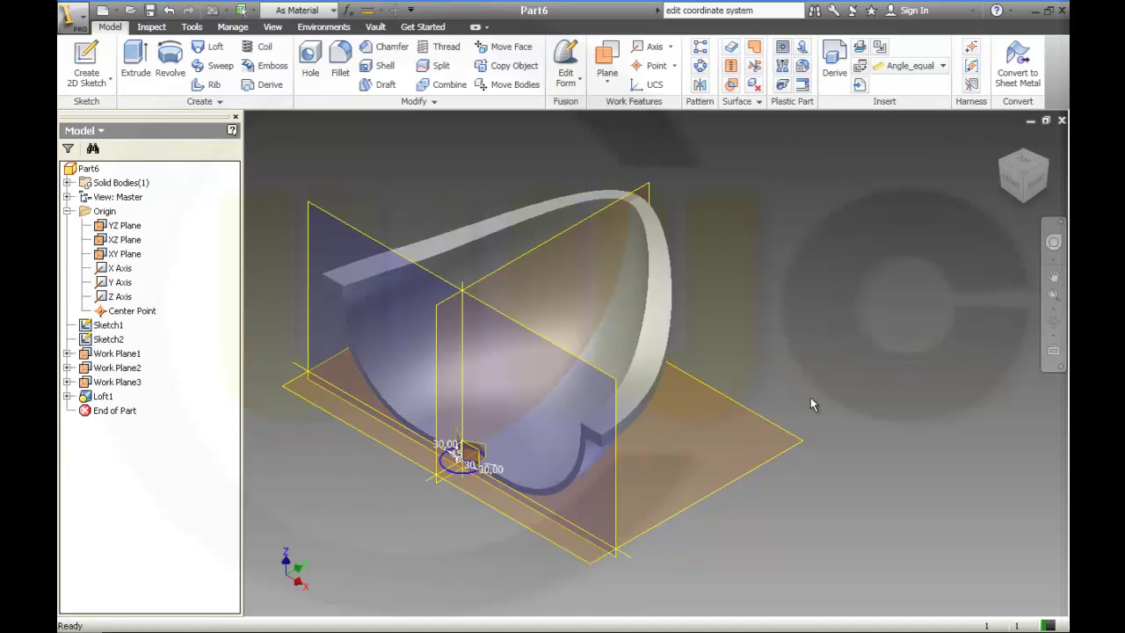
# Hide all the origin work planes and axes
pyautogui.press('F6')
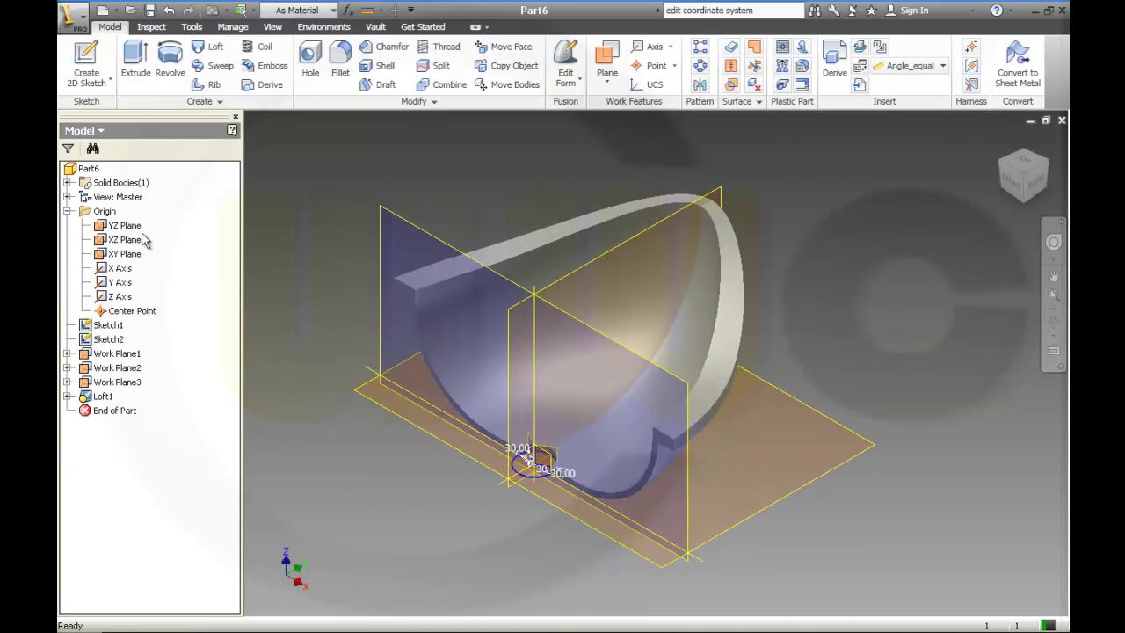
pyautogui.click(123, 225)
pyautogui.keyDown('shift'); pyautogui.click(120, 296); pyautogui.keyUp('shift')
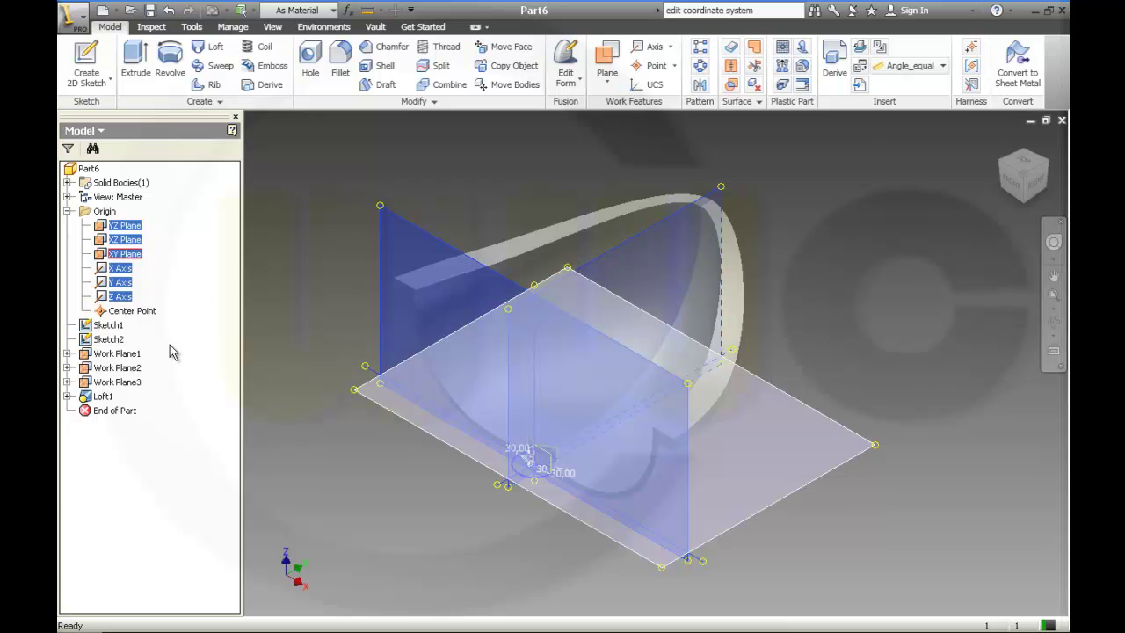
pyautogui.hotkey('alt', 'v')
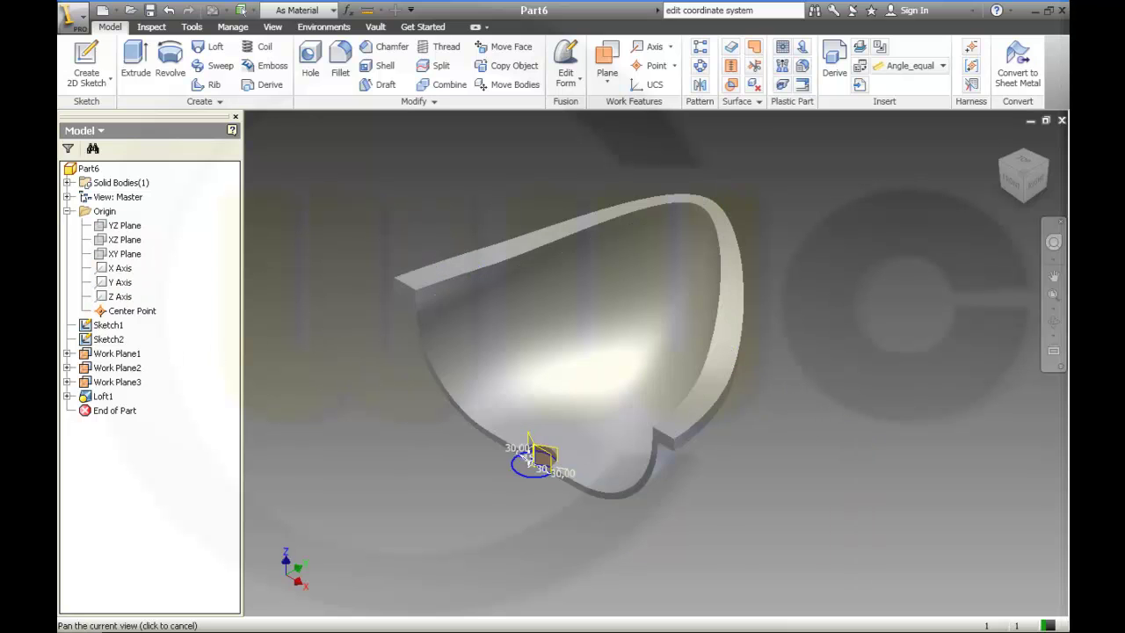
pyautogui.moveTo(825, 405)
pyautogui.keyDown('shift'); pyautogui.mouseDown(button='middle')
pyautogui.moveTo(773, 378)
pyautogui.moveTo(706, 456)
pyautogui.mouseUp(button='middle'); pyautogui.keyUp('shift')
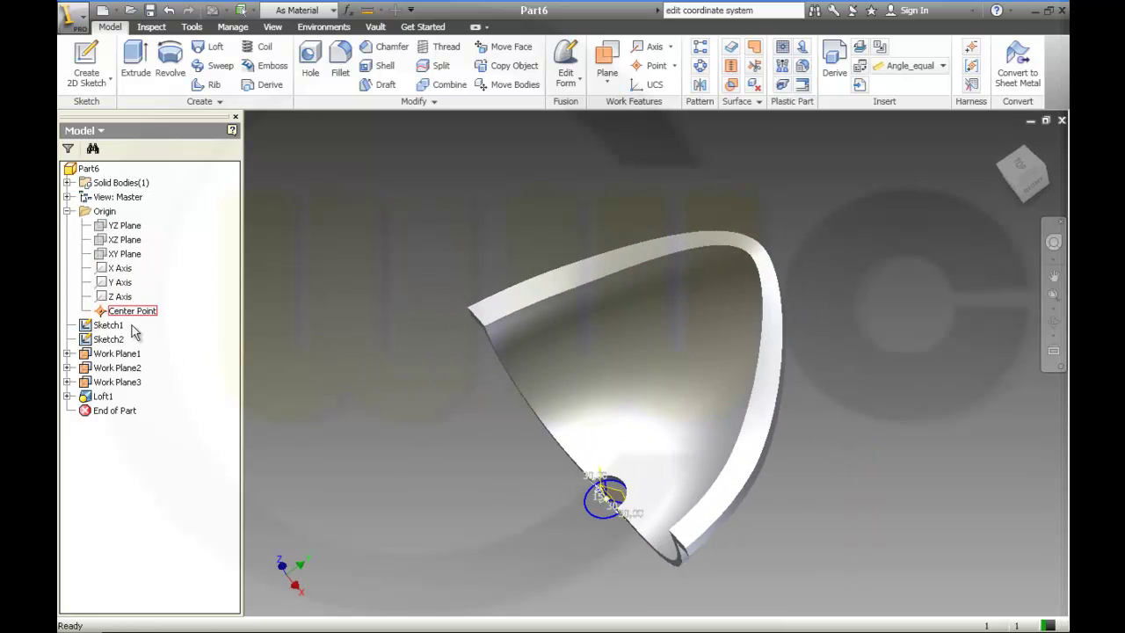
# Hide Sketch1 and Sketch2 so only the lofted shell shows
pyautogui.click(109, 326)
pyautogui.keyDown('ctrl'); pyautogui.click(112, 339); pyautogui.keyUp('ctrl')
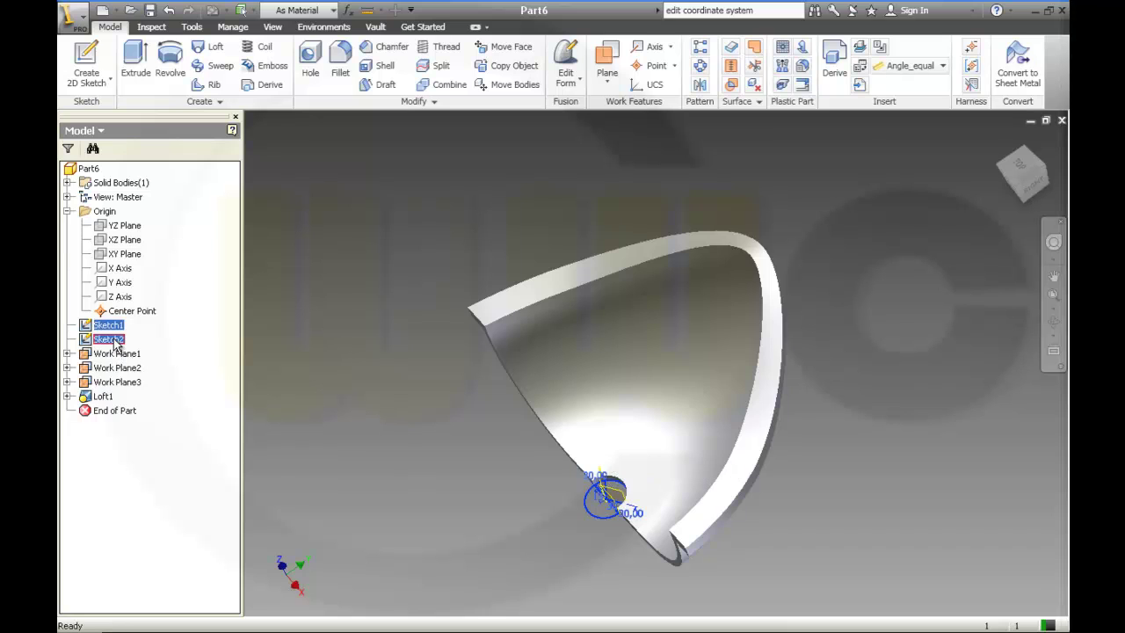
pyautogui.hotkey('alt', 'v')
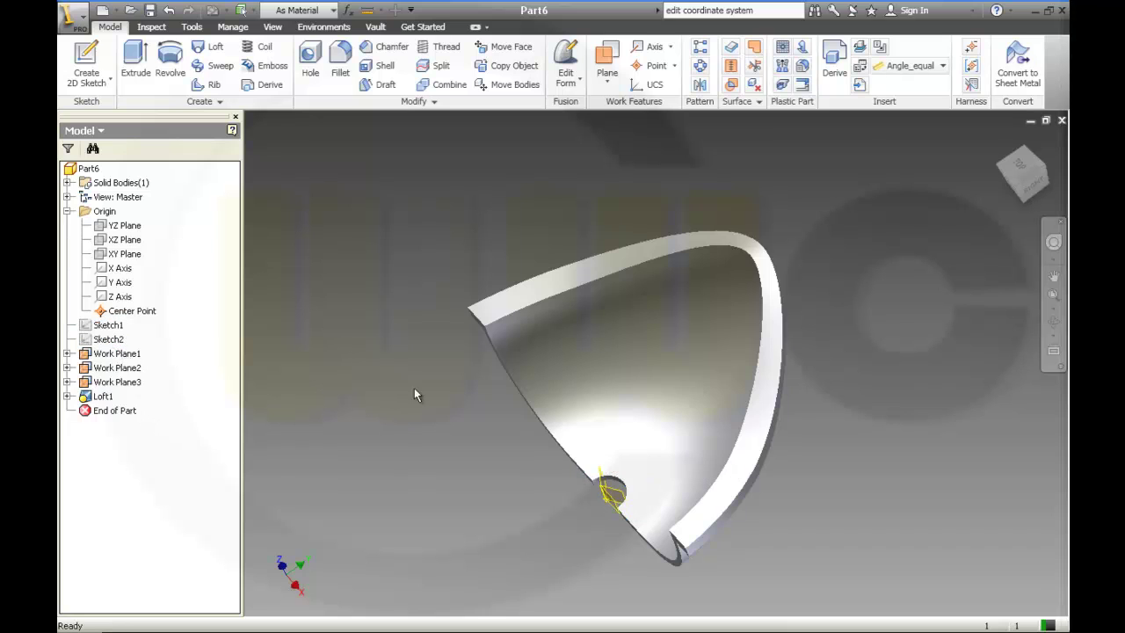
pyautogui.keyDown('shift'); pyautogui.moveTo(411, 392); pyautogui.dragTo(479, 356, button='middle'); pyautogui.keyUp('shift')
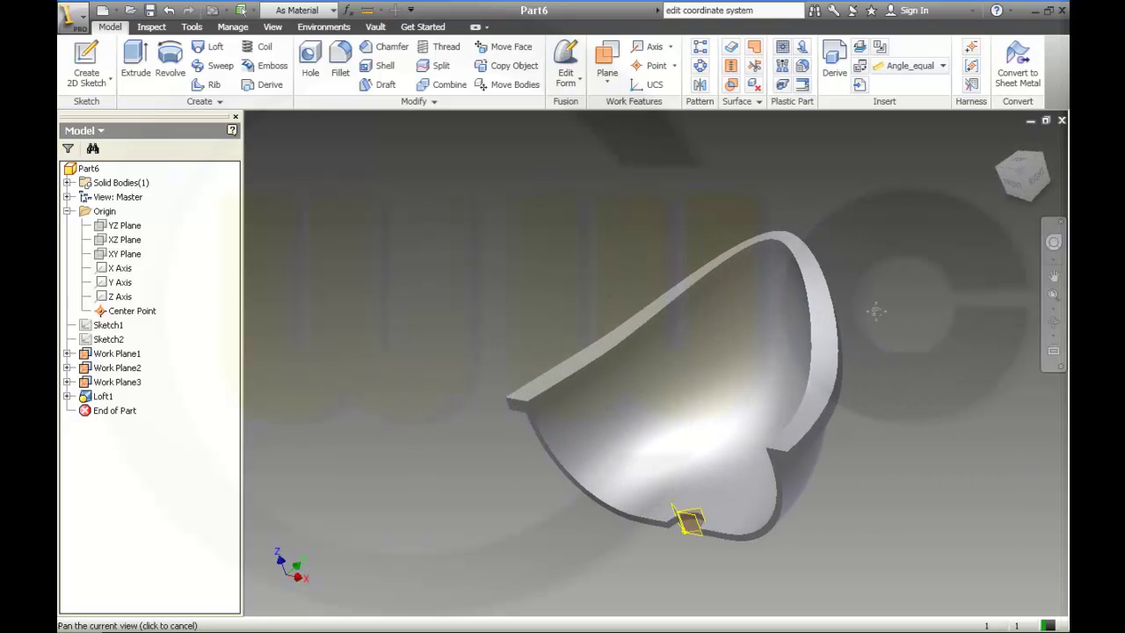